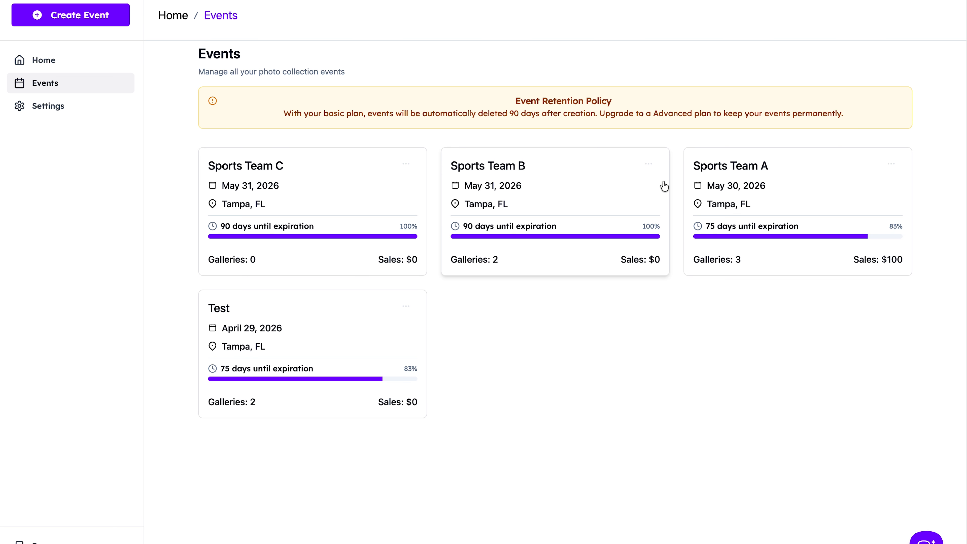
Open the Sports Team C event's participant queue and check the file requirements for importing participants from CSV
left_click(304, 176)
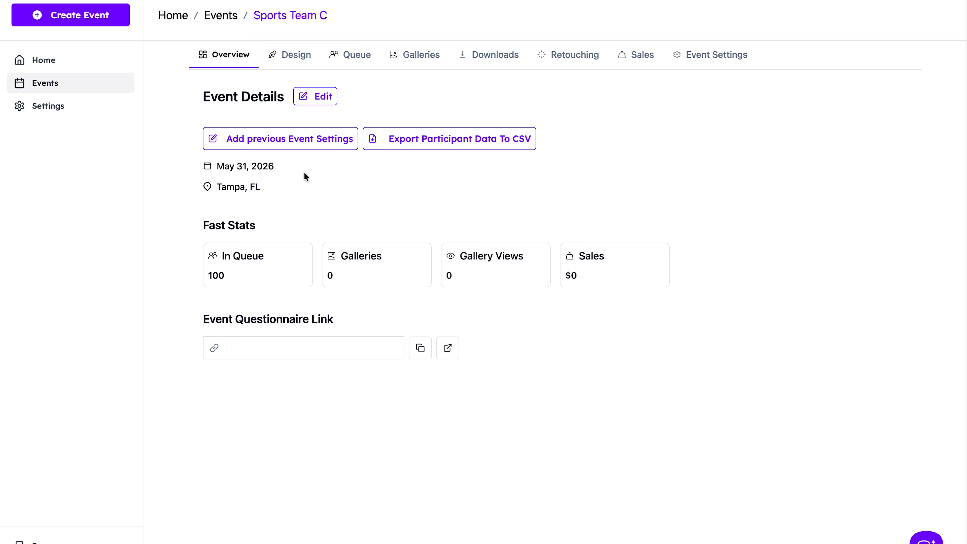
left_click(342, 61)
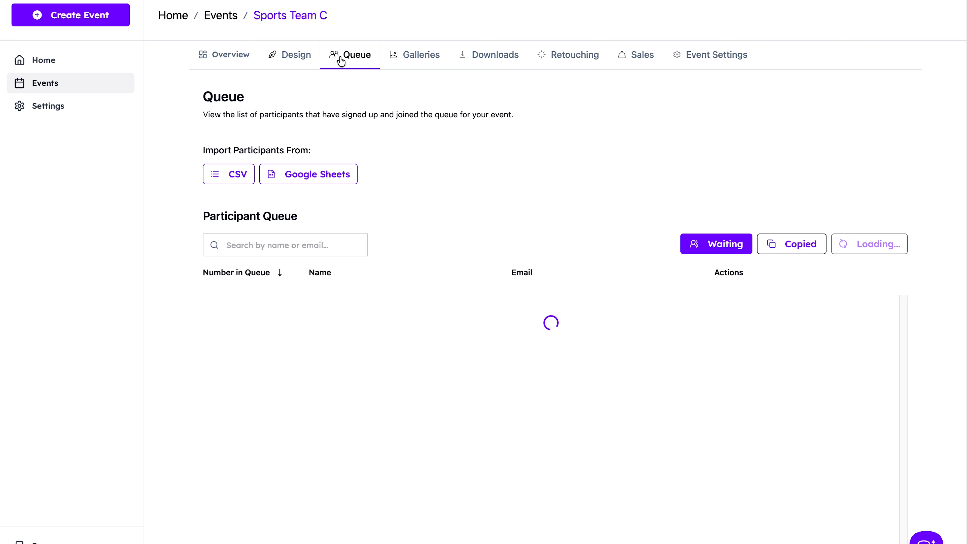
left_click(210, 175)
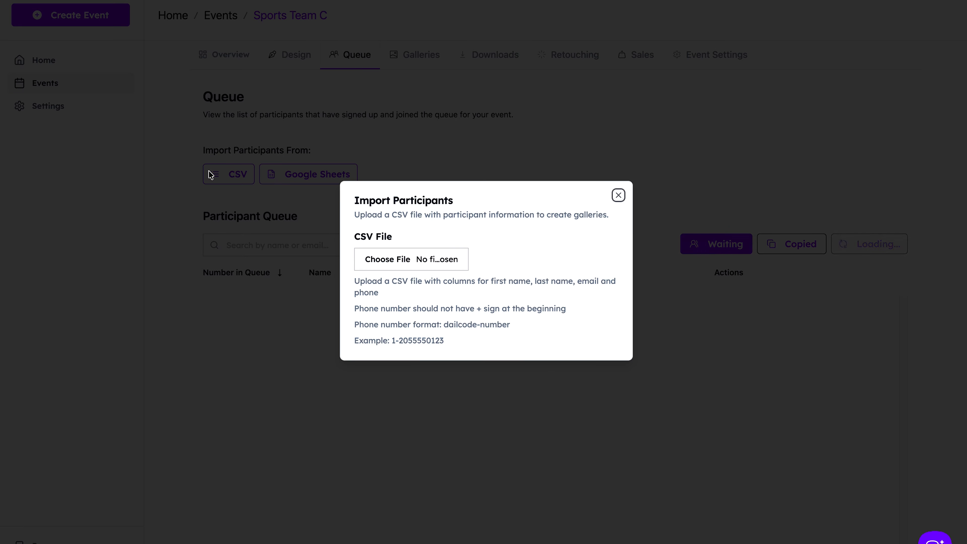
left_click(618, 196)
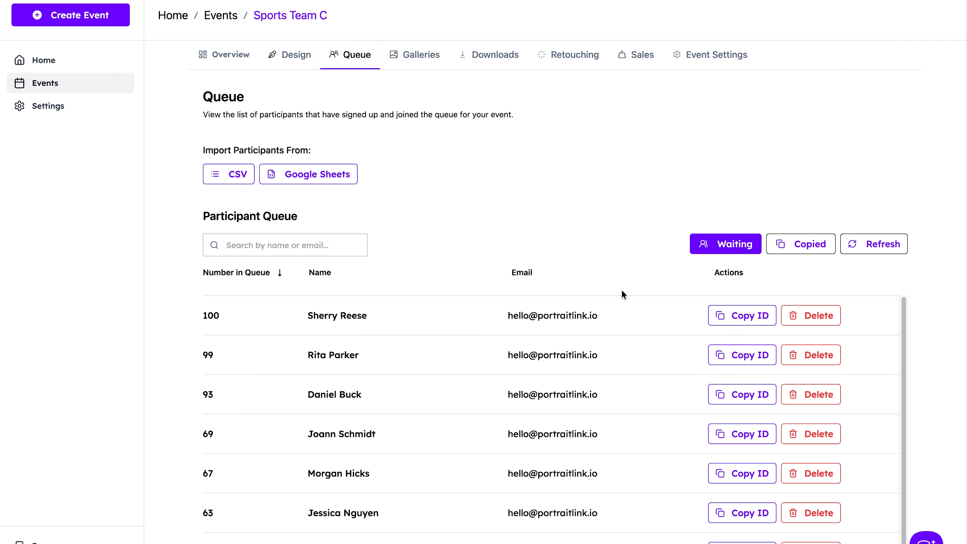
Review the logo, logo alignment and header text in the event's gallery design
left_click(293, 54)
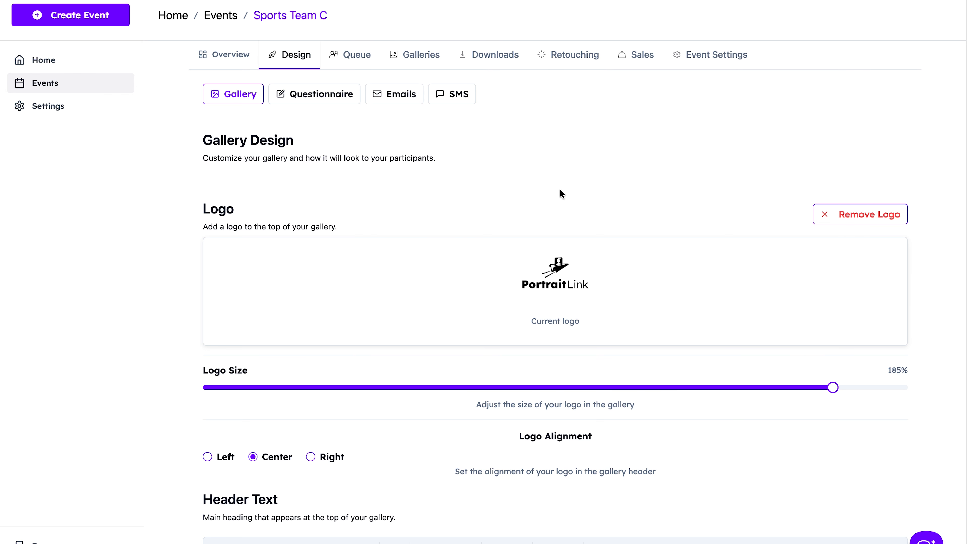
scroll(560, 189, "down", 2)
scroll(558, 195, "down", 10)
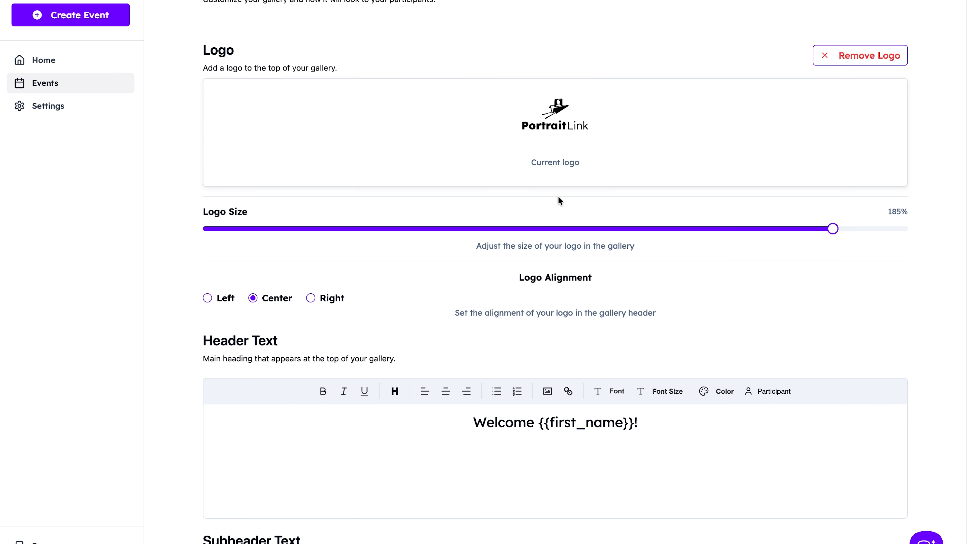
scroll(557, 198, "up", 10)
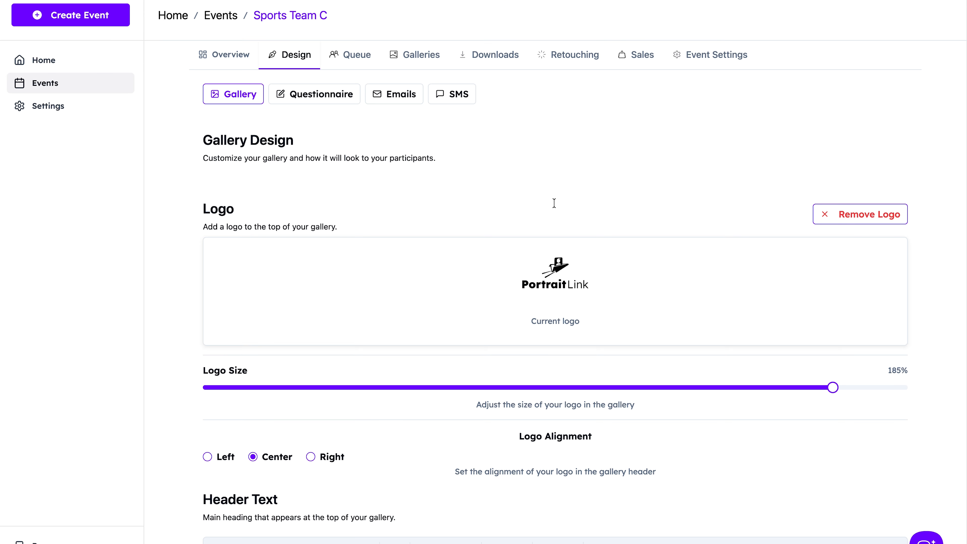
Save the event's retouching settings, and check its download, notification and watermark options before returning to the participant queue
left_click(350, 60)
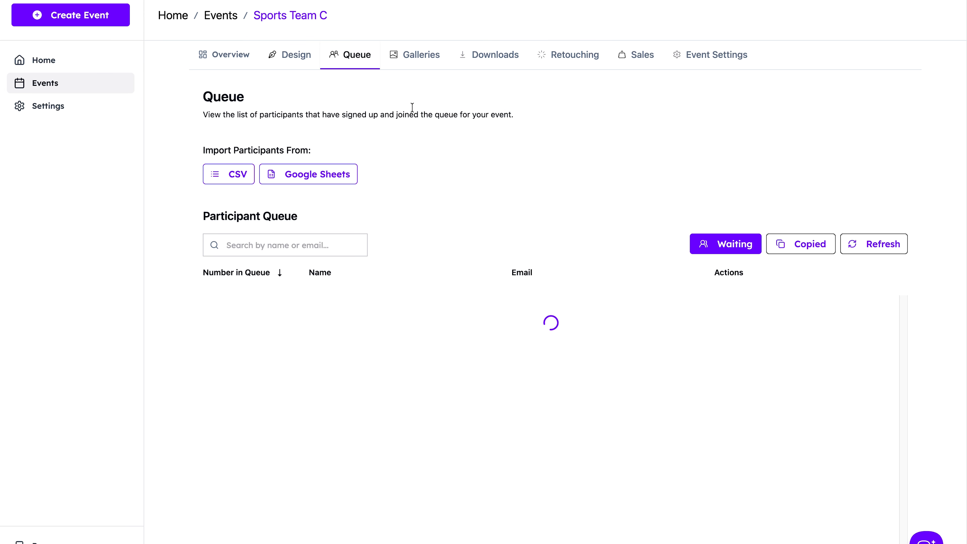
left_click(479, 66)
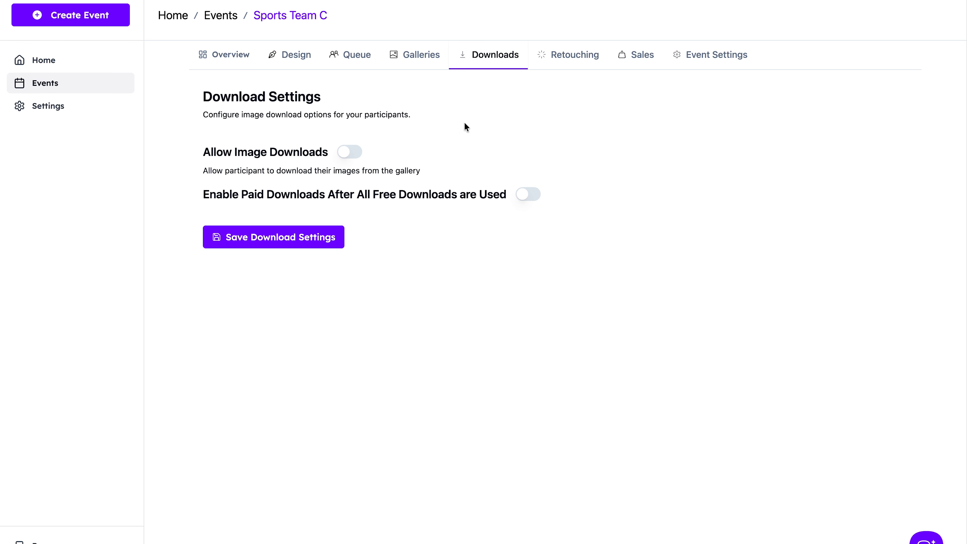
left_click(554, 62)
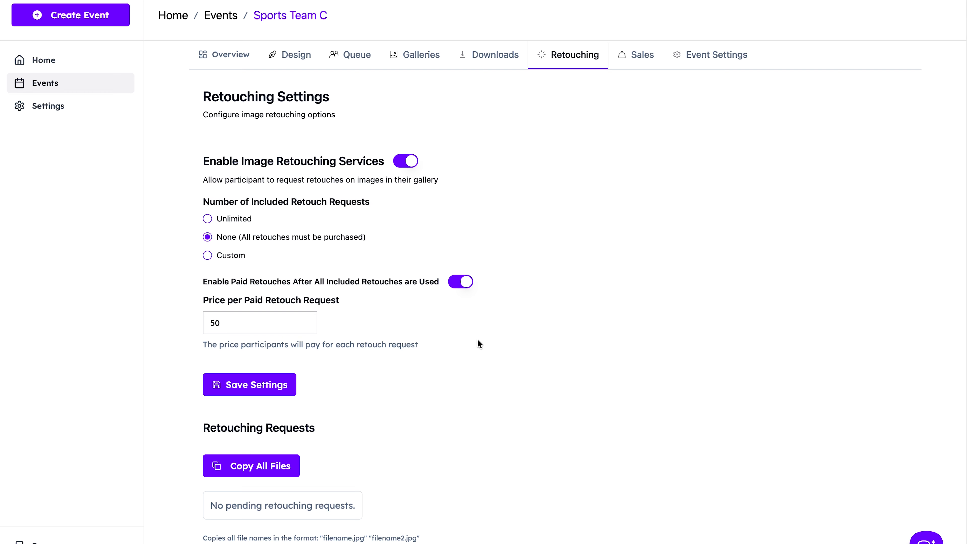
left_click(276, 391)
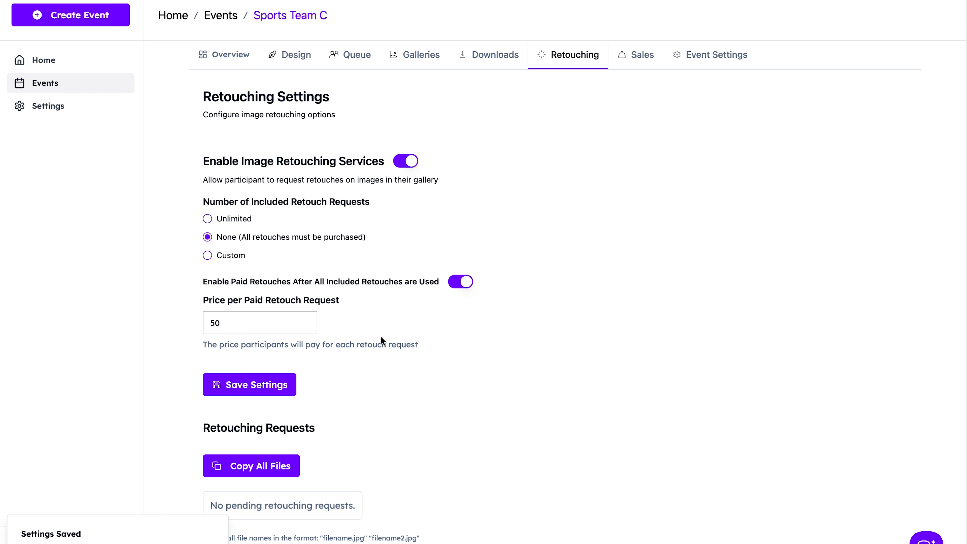
left_click(711, 64)
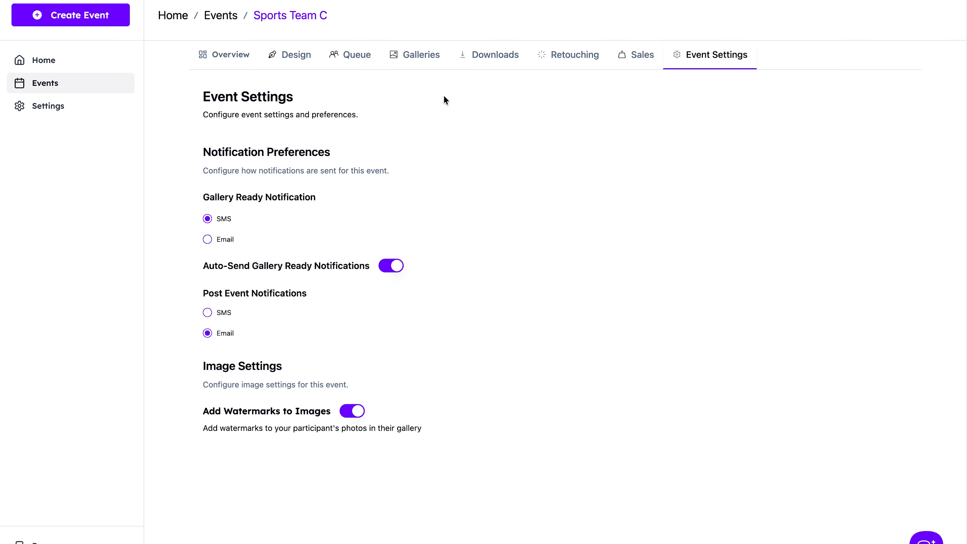
left_click(362, 61)
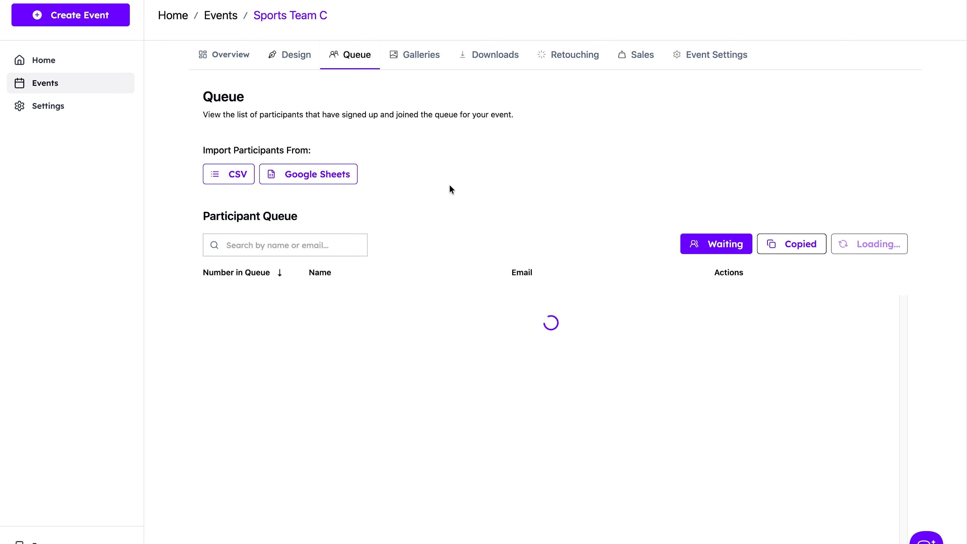
Switch to Capture One and re-enter the Clipboard Contents token at the start of the next capture naming format
key("super+Tab")
key("super+Tab")
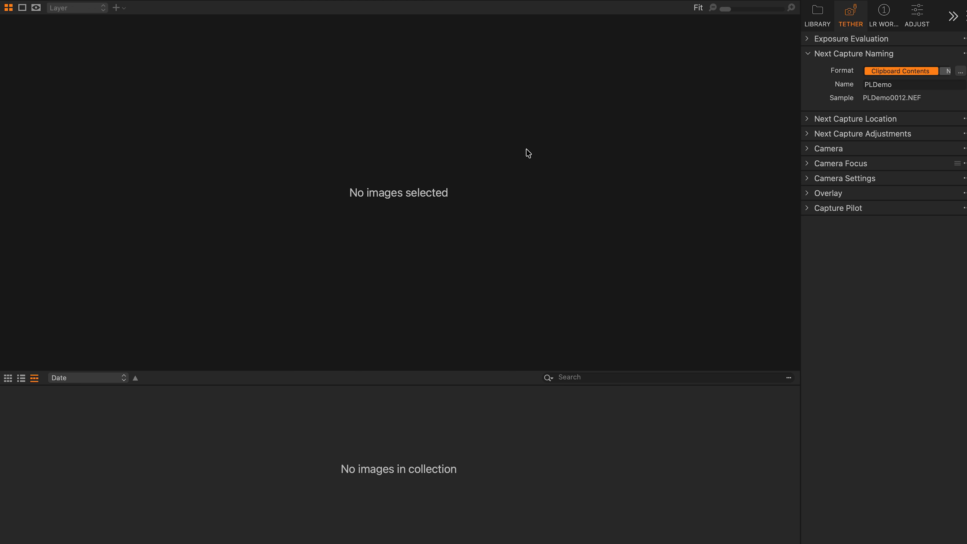
left_click(854, 13)
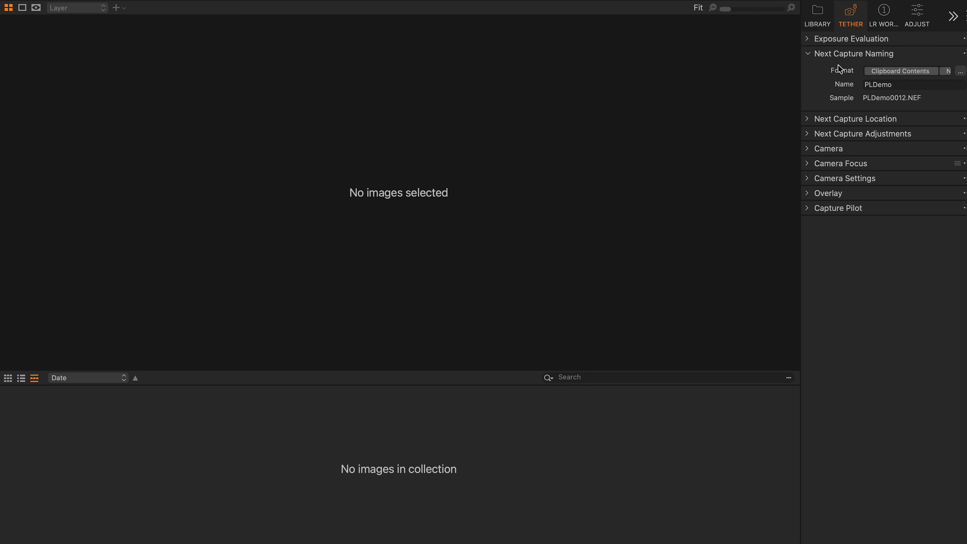
left_click(897, 71)
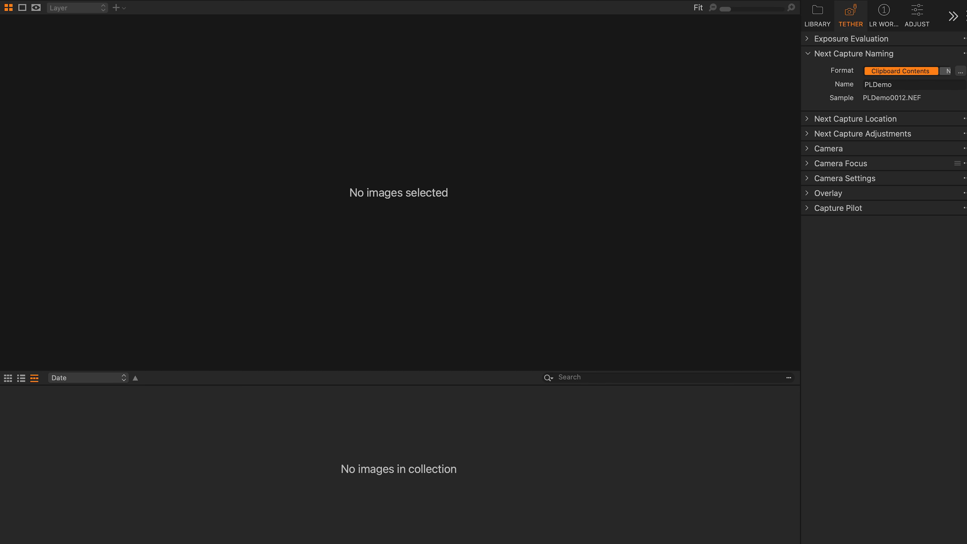
key("BackSpace")
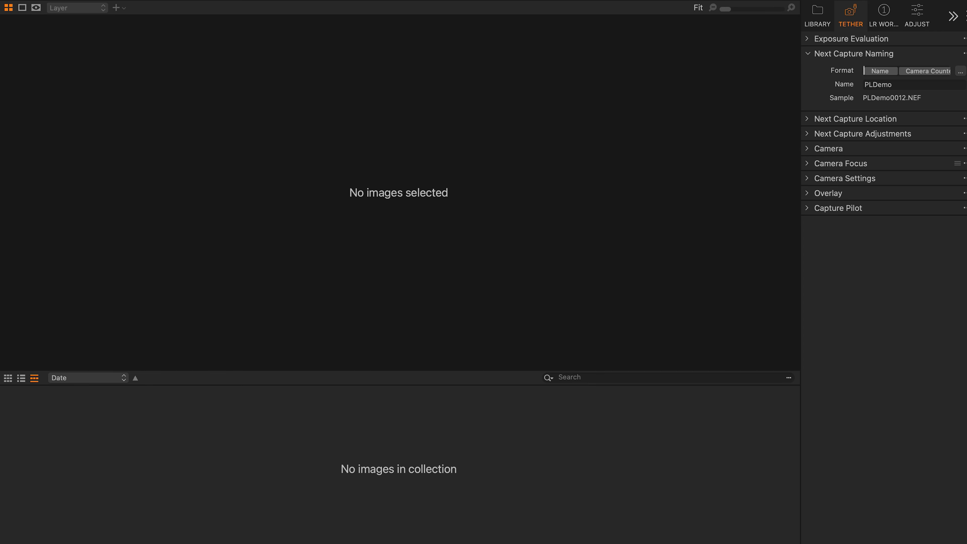
type("cl")
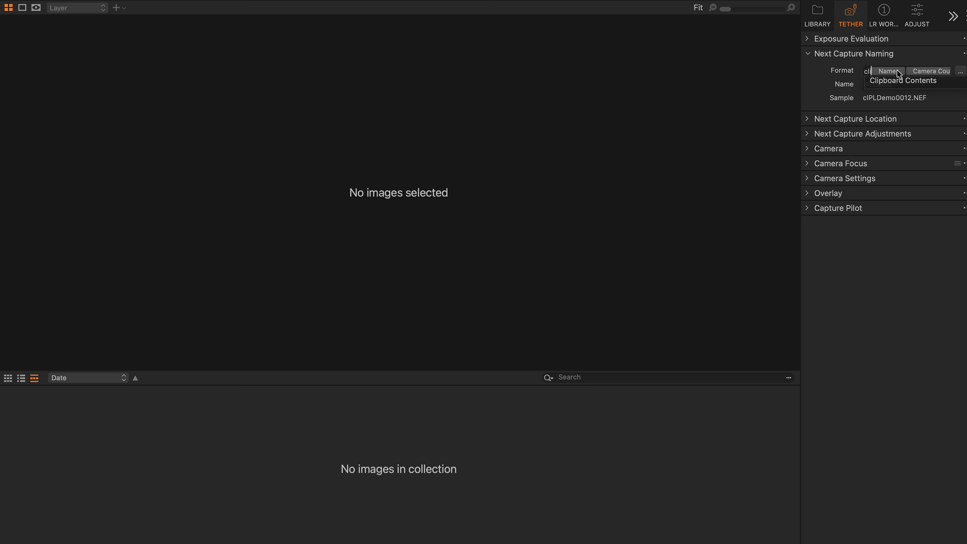
key("Down")
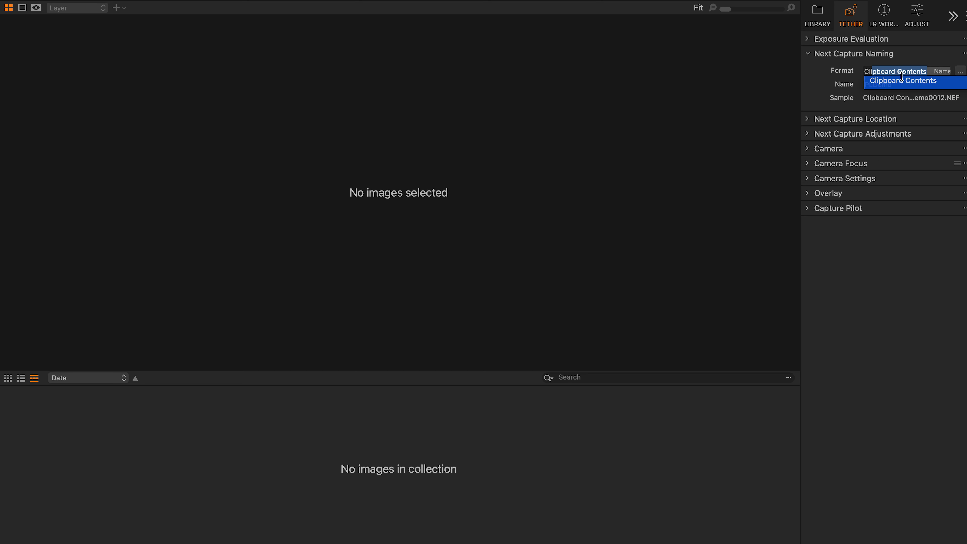
key("Escape")
key("Left")
key("Left")
key("Left")
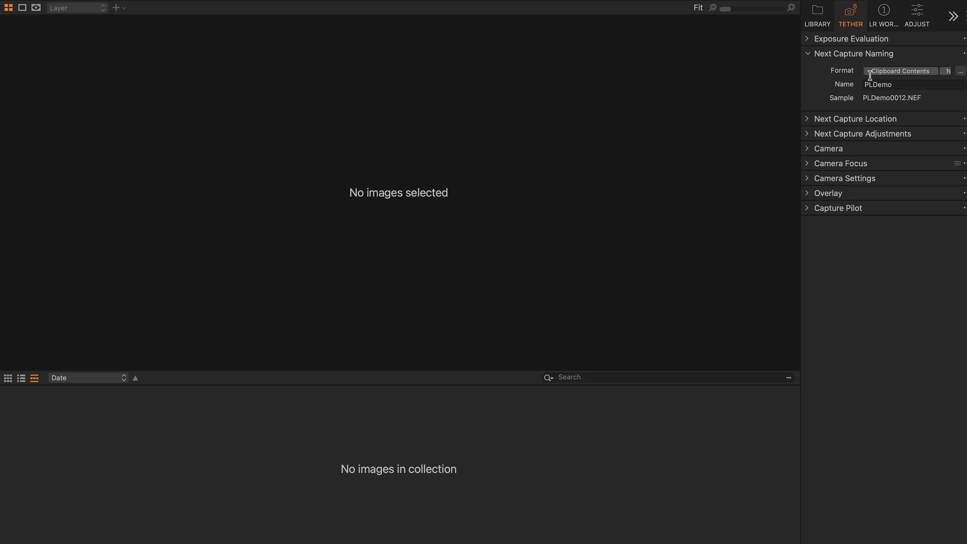
Return to the event in Chrome, launch UpLink from its galleries, and start auto-upload with the Output folder selected
key("super+Tab")
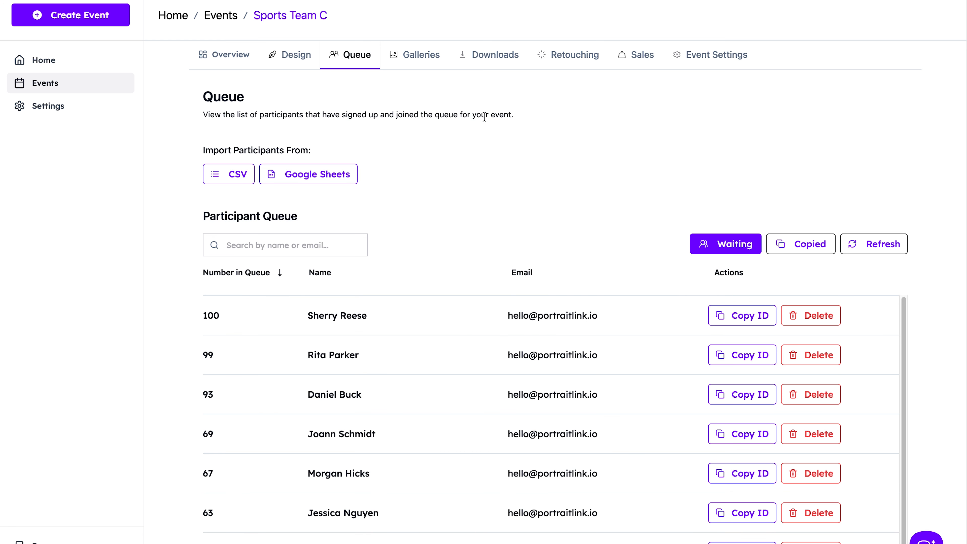
left_click(424, 59)
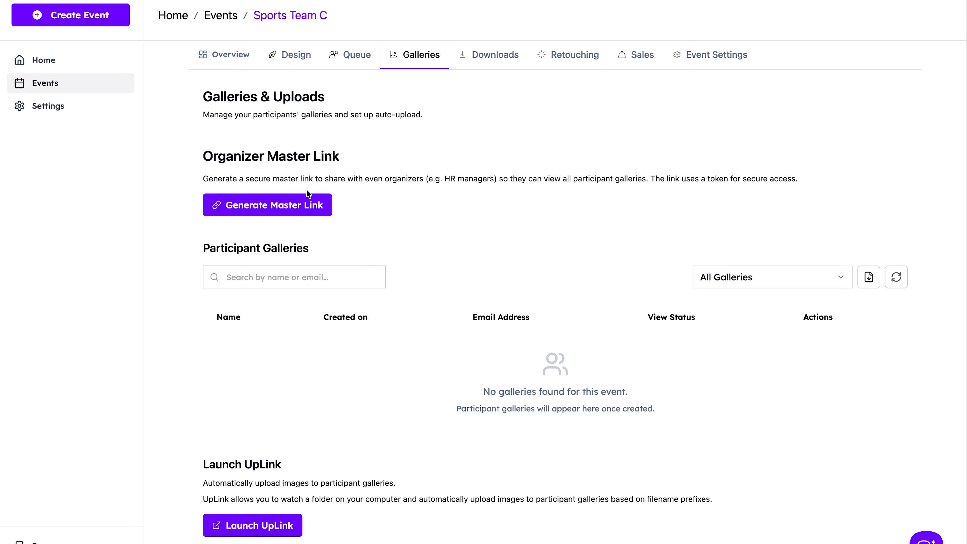
left_click(233, 529)
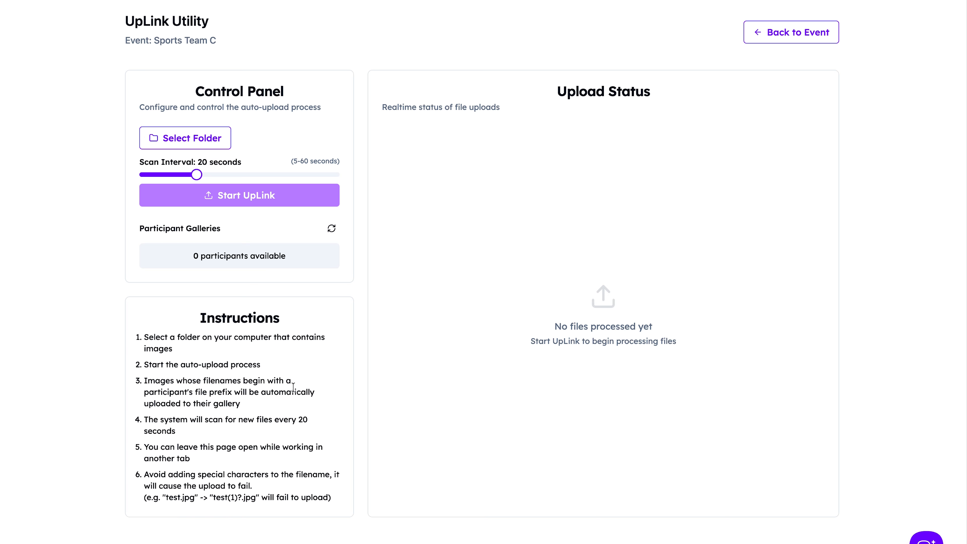
left_click(211, 148)
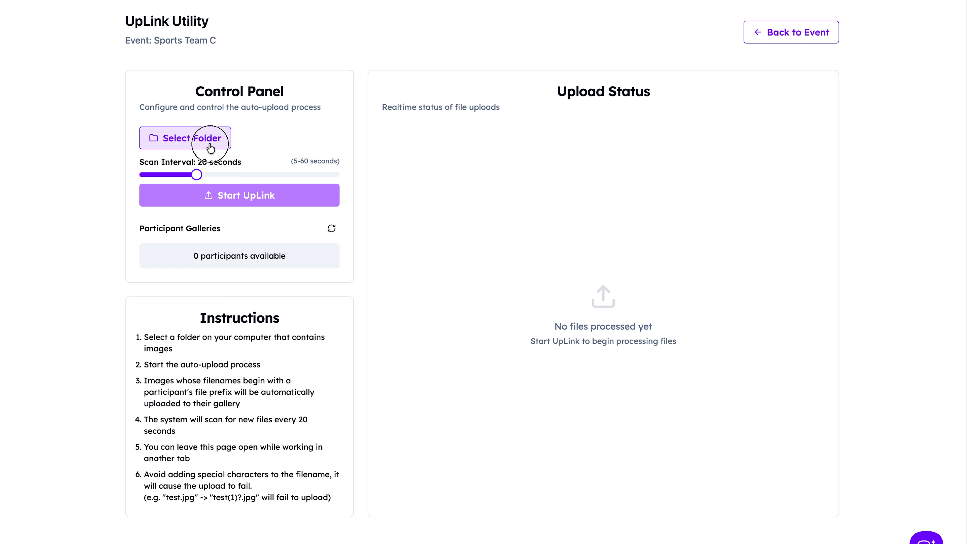
left_click(211, 147)
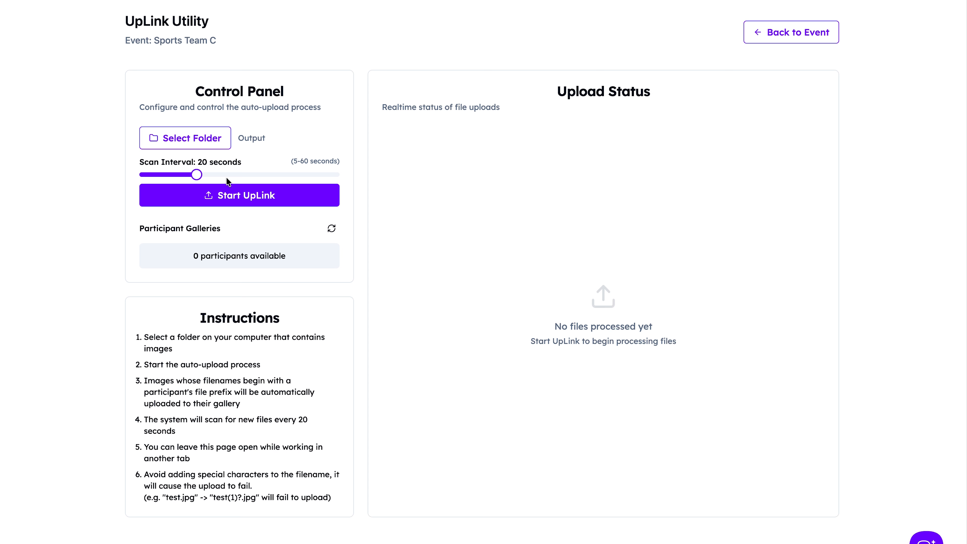
left_click(234, 197)
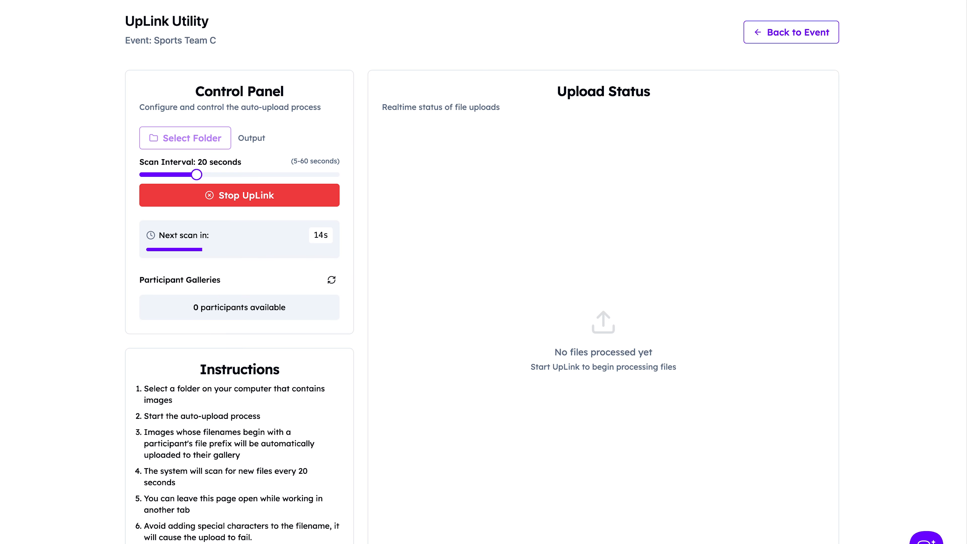
Return to the event's participant queue and copy the ID of the first waiting participant
left_click(200, 1)
left_click(363, 65)
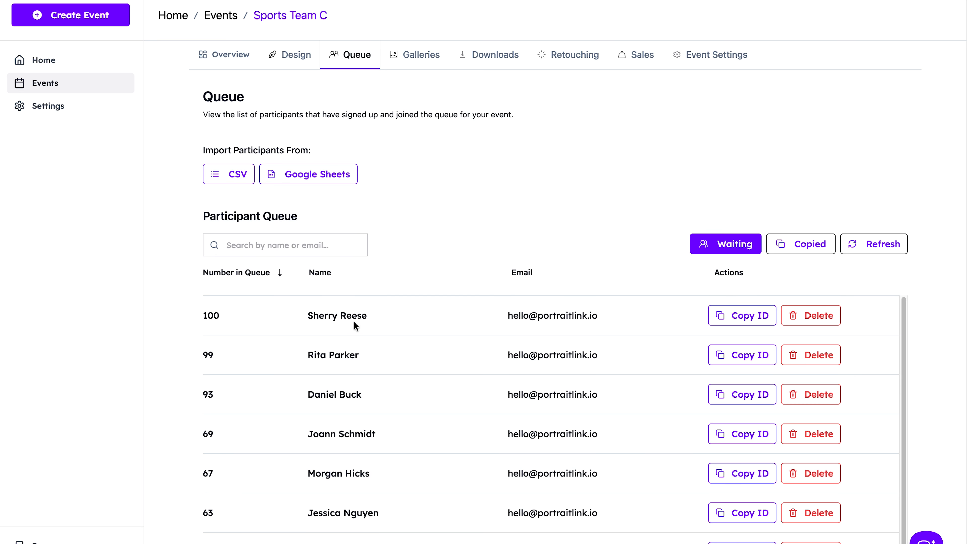
left_click(720, 317)
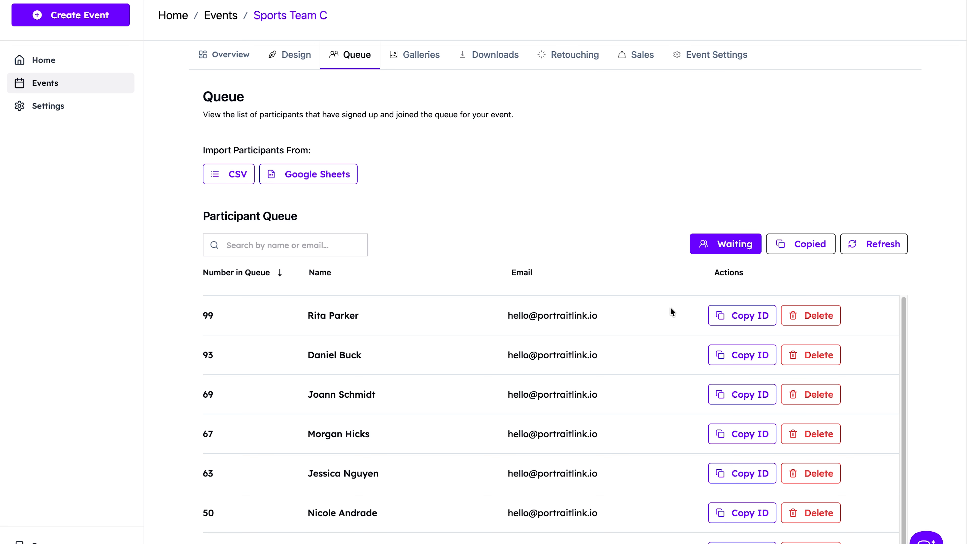
Switch to Capture One and check the sample filename in the next capture naming settings
key("super+Tab")
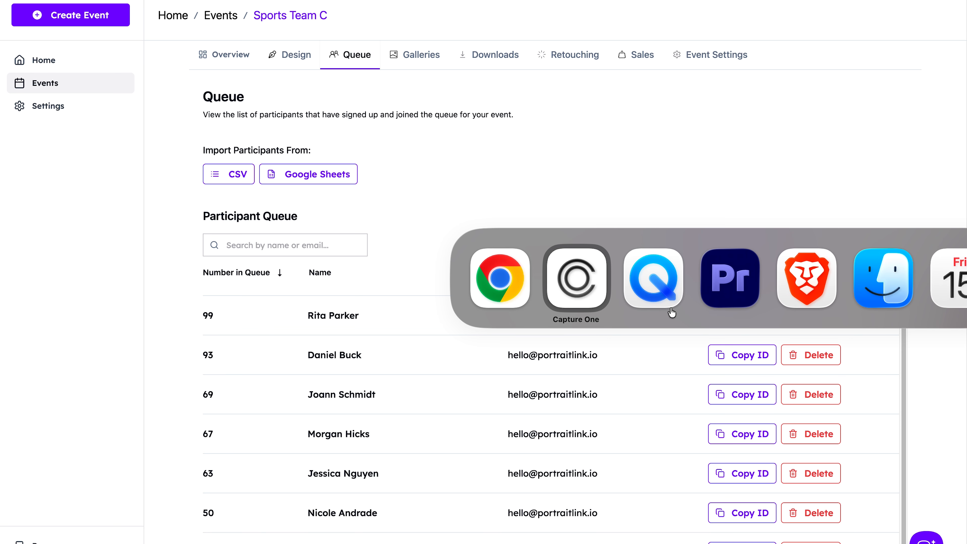
key("super+Tab")
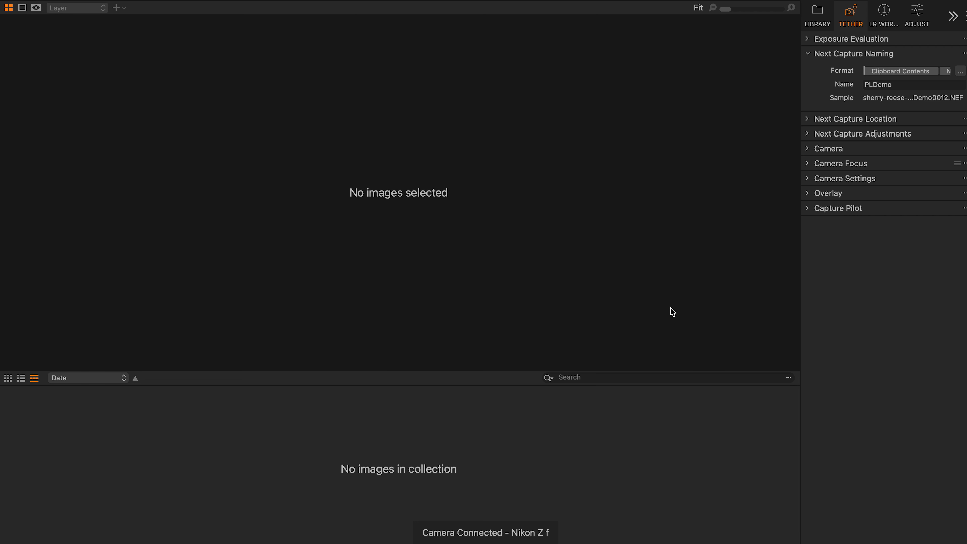
left_click(852, 102)
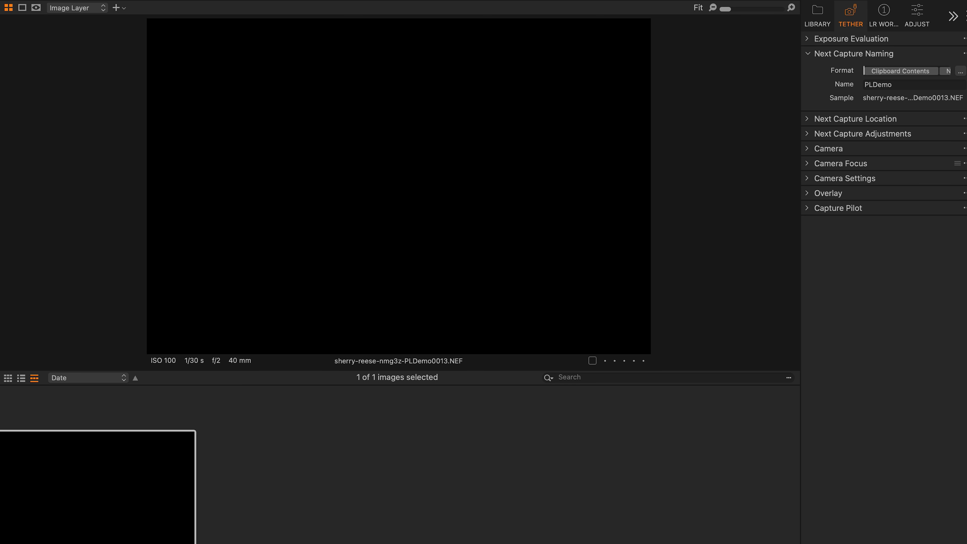
Open the export settings for the captured image and select the JPEG 1280 Pixels Long Edge (sRGB) recipe
left_click(117, 4)
mouse_move(153, 78)
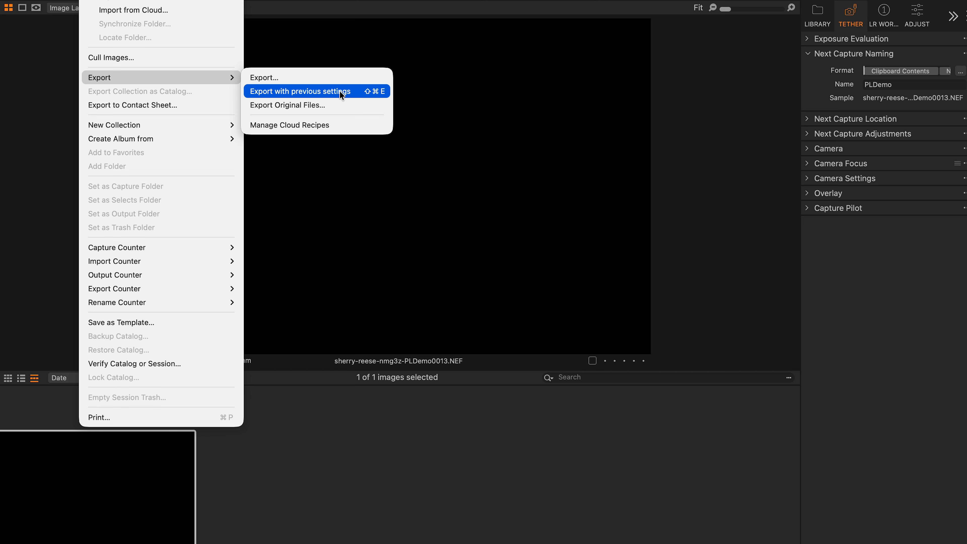
left_click(341, 79)
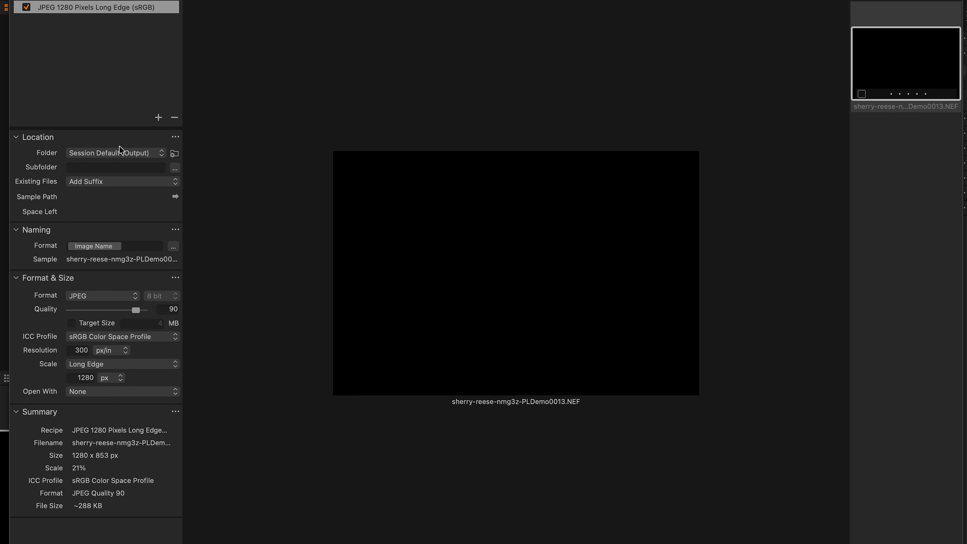
left_click(61, 8)
double_click(48, 8)
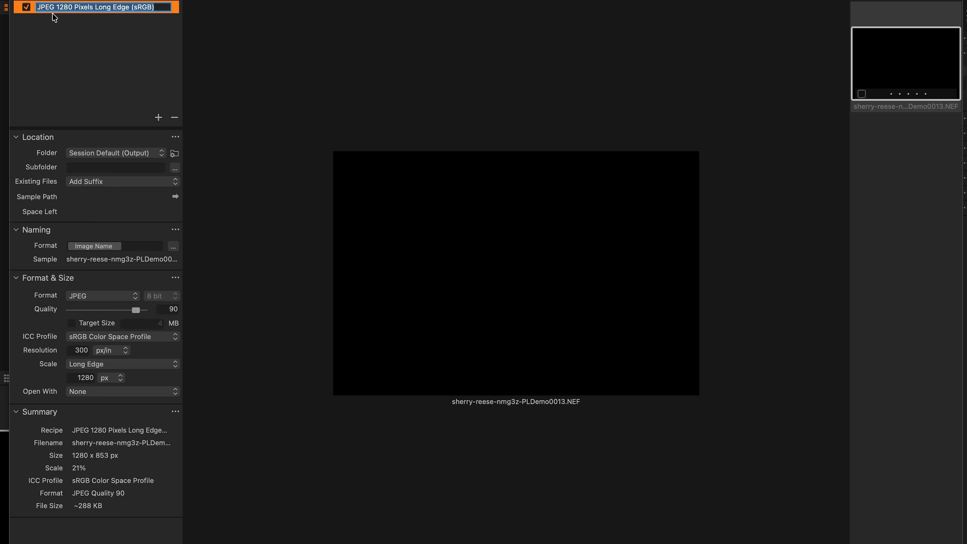
left_click(53, 15)
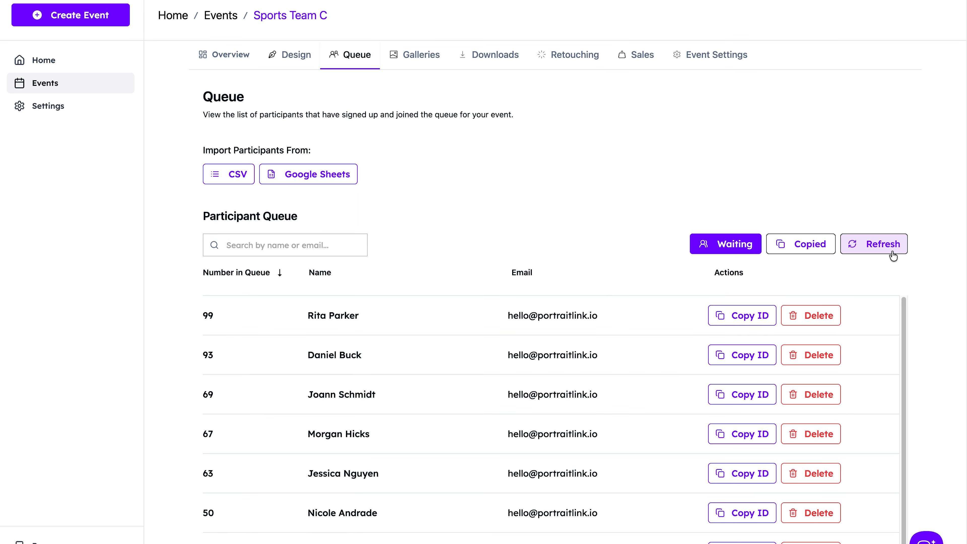
Copy the ID of the first waiting participant, then check the next capture's sample filename in Capture One
left_click(746, 316)
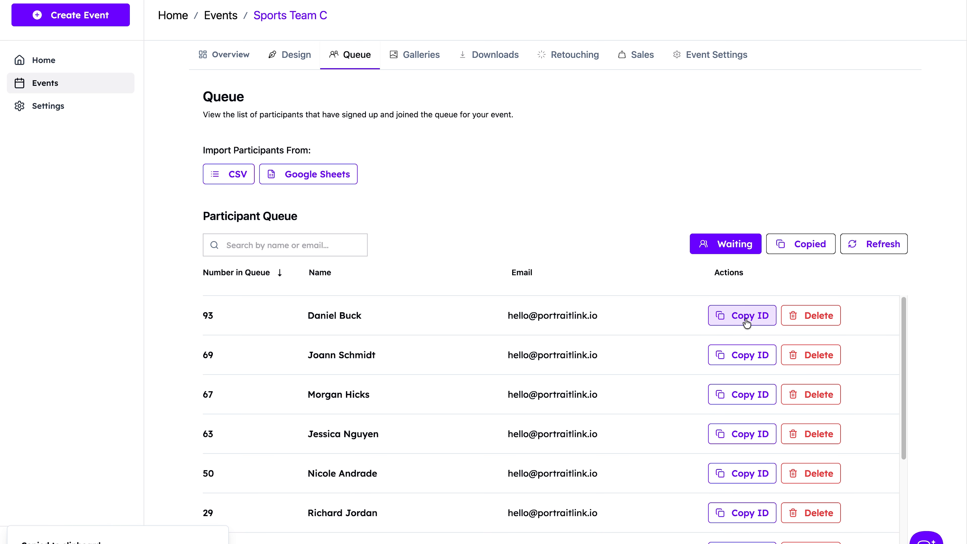
key("super+Tab")
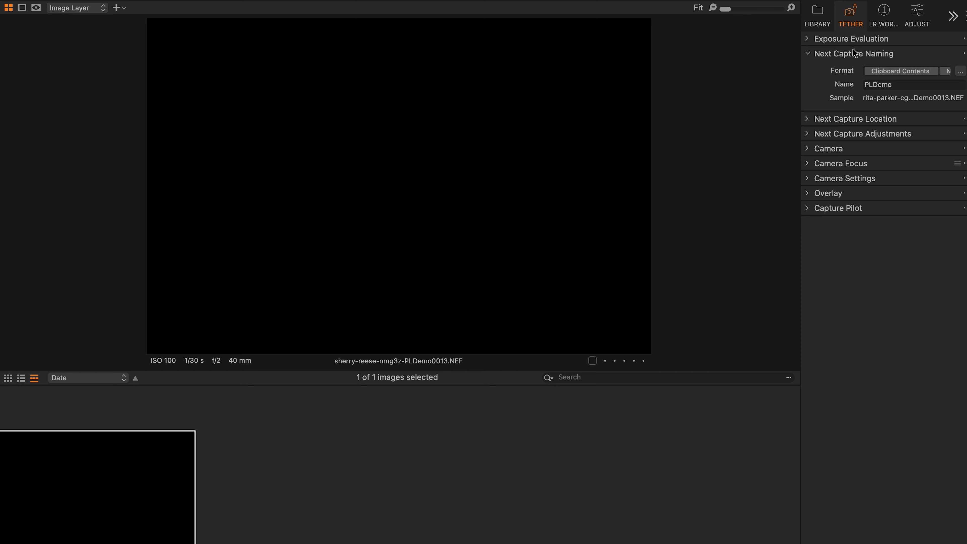
mouse_move(843, 52)
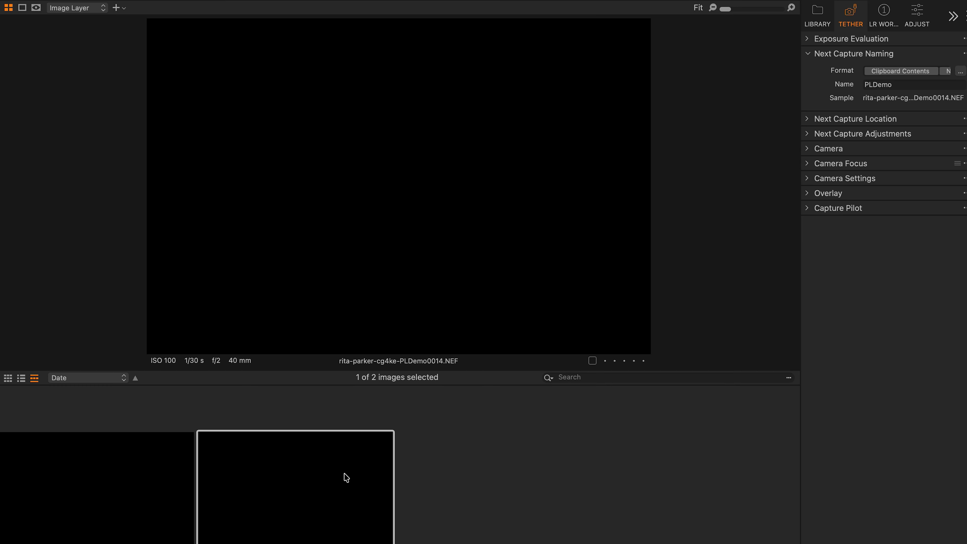
Return to the event in Chrome and save its retouching settings with a custom allowance of 1 included retouch request
key("super+Tab")
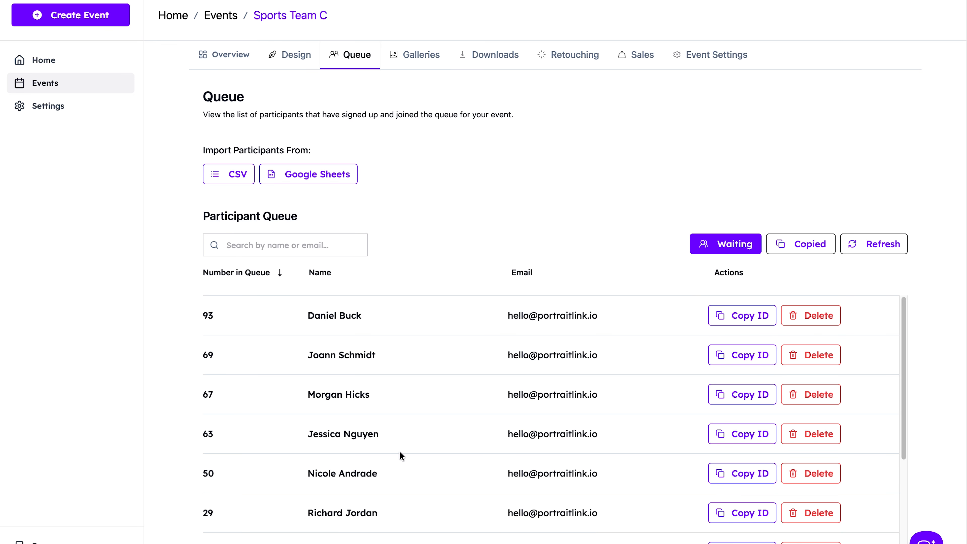
left_click(569, 55)
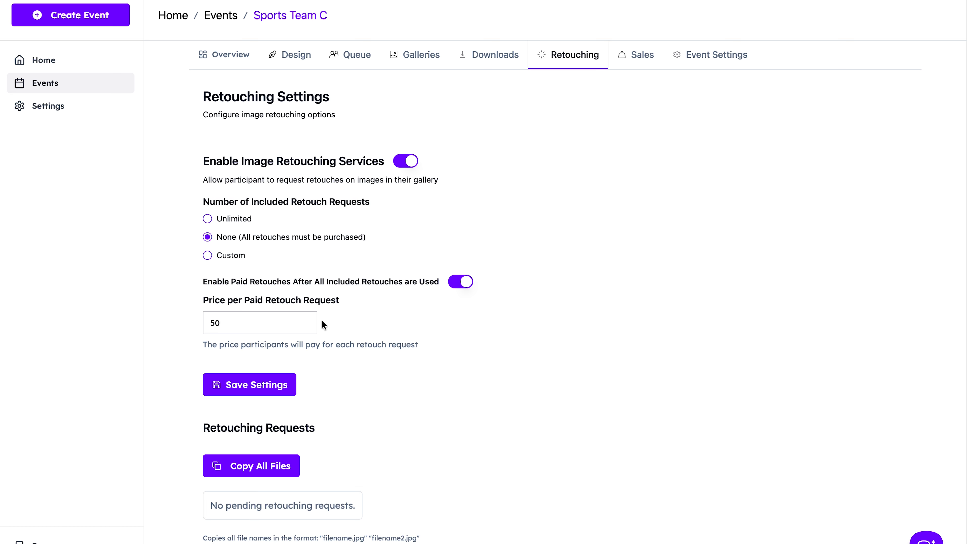
left_click(235, 257)
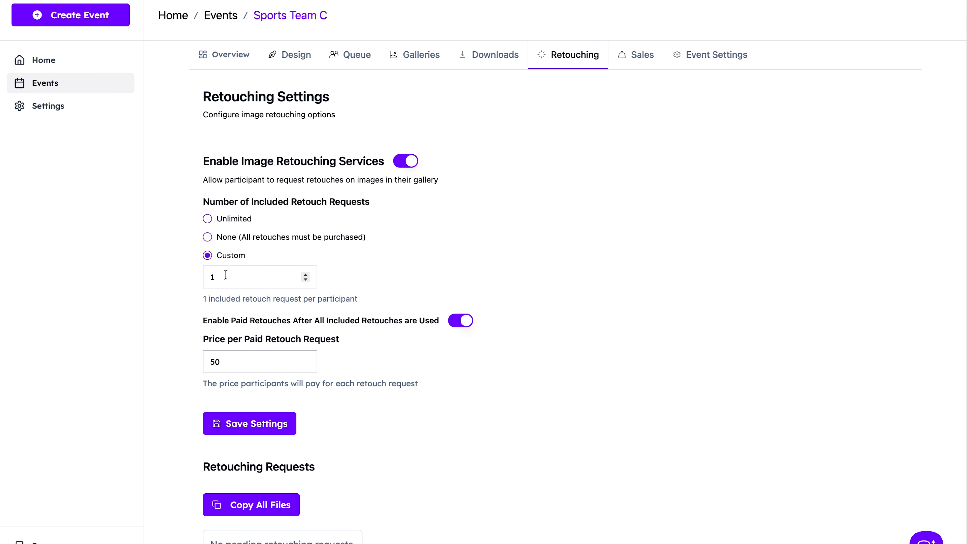
left_click(264, 434)
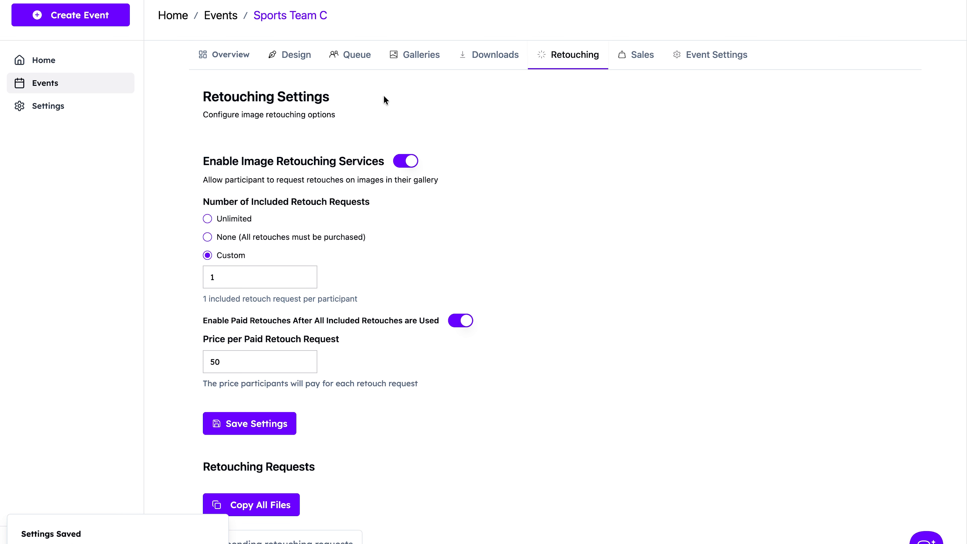
Open the first listed participant's gallery, select its photo for retouching, and close the gallery
left_click(418, 60)
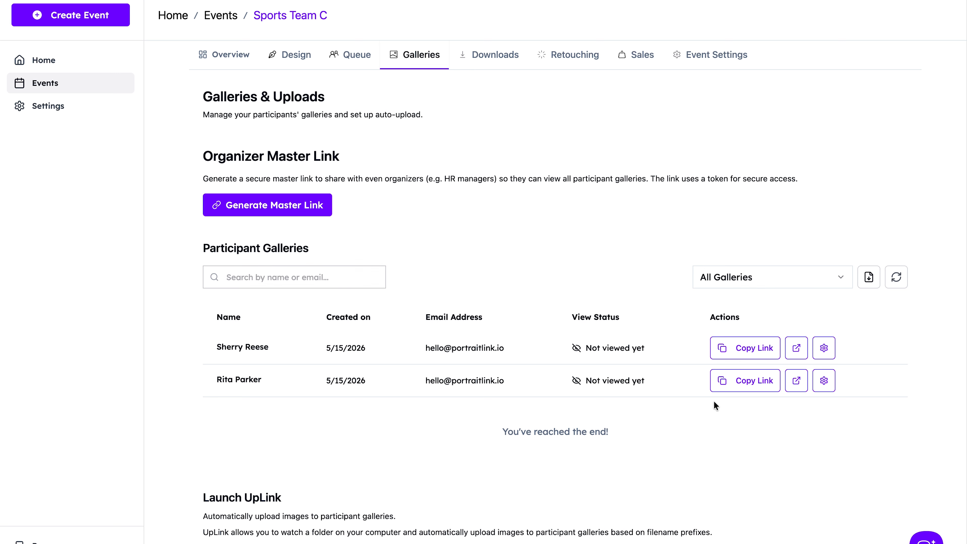
left_click(793, 348)
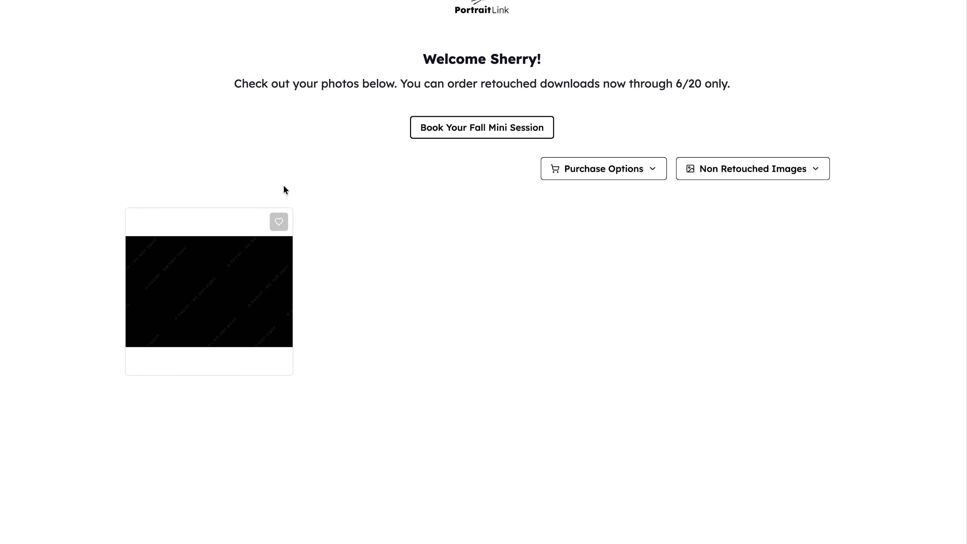
left_click(279, 221)
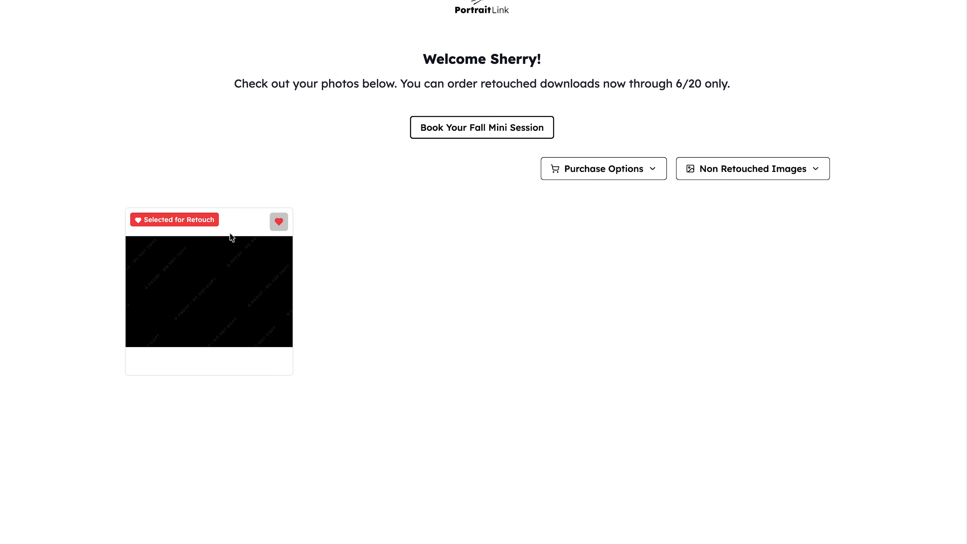
key("super+w")
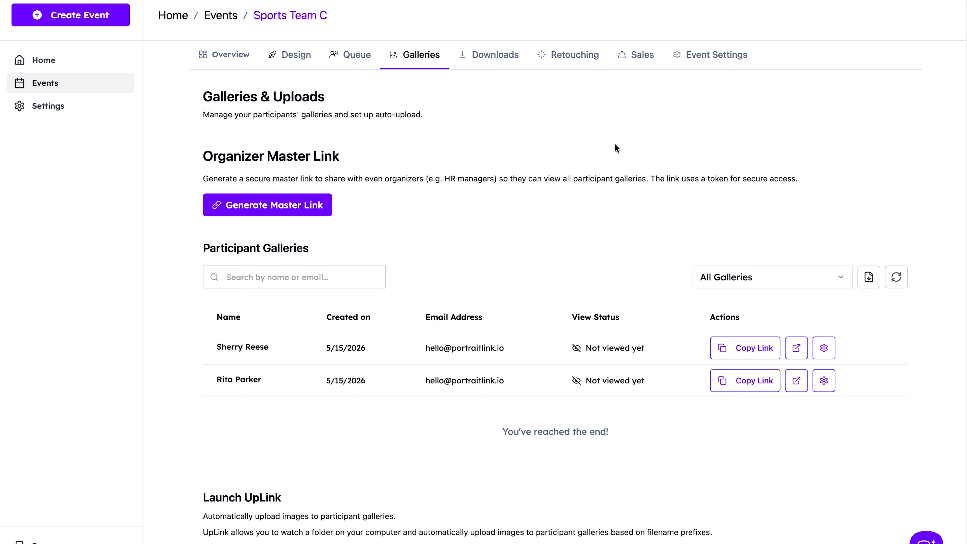
Review the event's pending retouching request and copy all requested file names
left_click(574, 57)
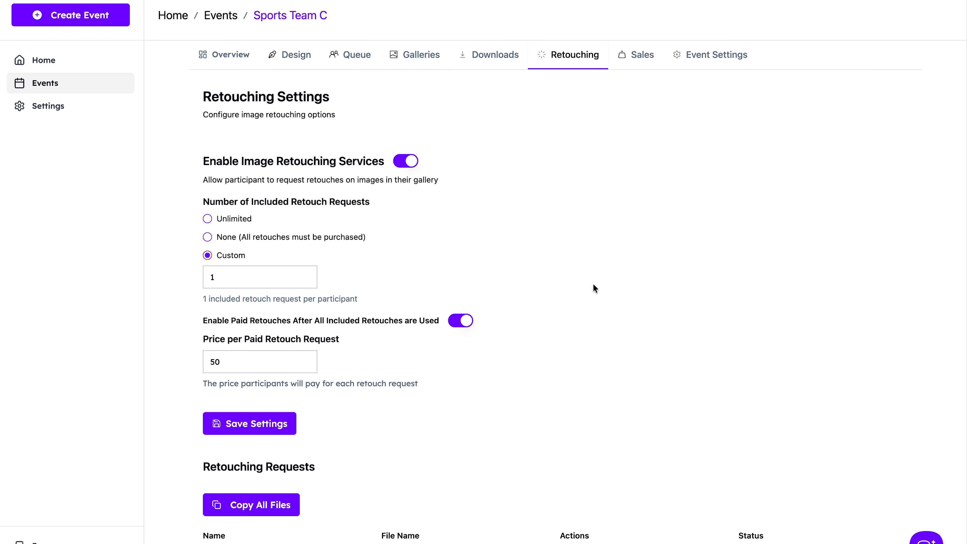
scroll(594, 287, "down", 4)
left_click_drag(199, 423, 291, 429)
left_click_drag(800, 423, 734, 426)
left_click(652, 369)
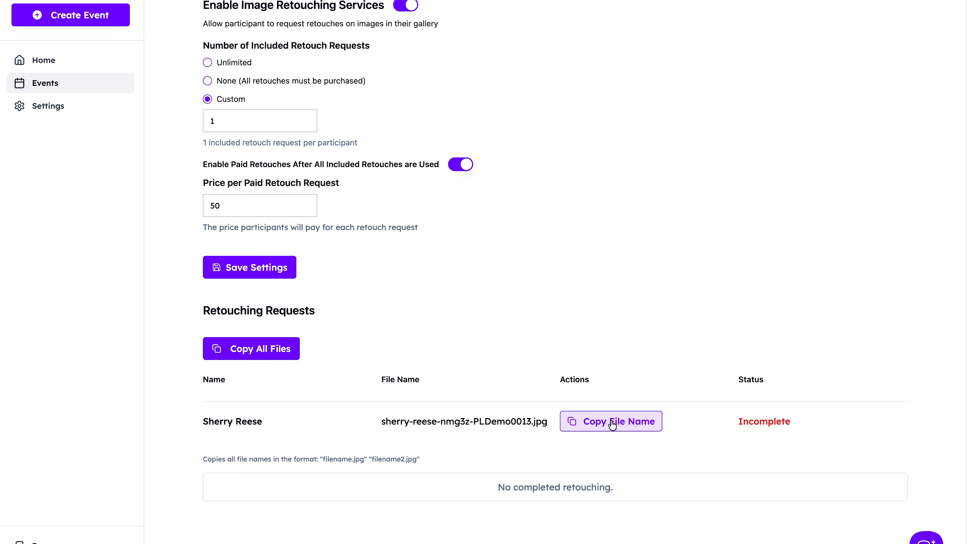
left_click(217, 359)
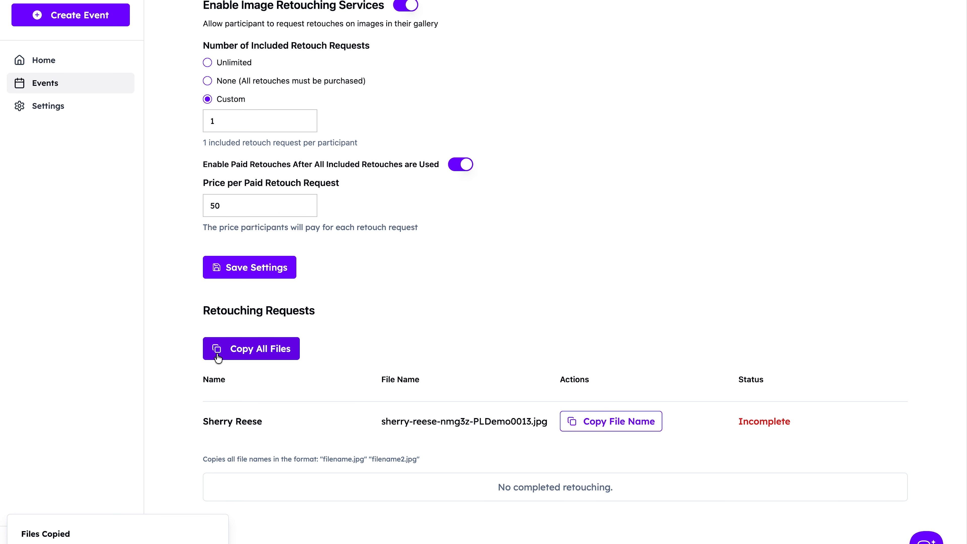
Switch to Capture One, filter the images by the copied file name, and give the matching photo five stars
key("super+Tab")
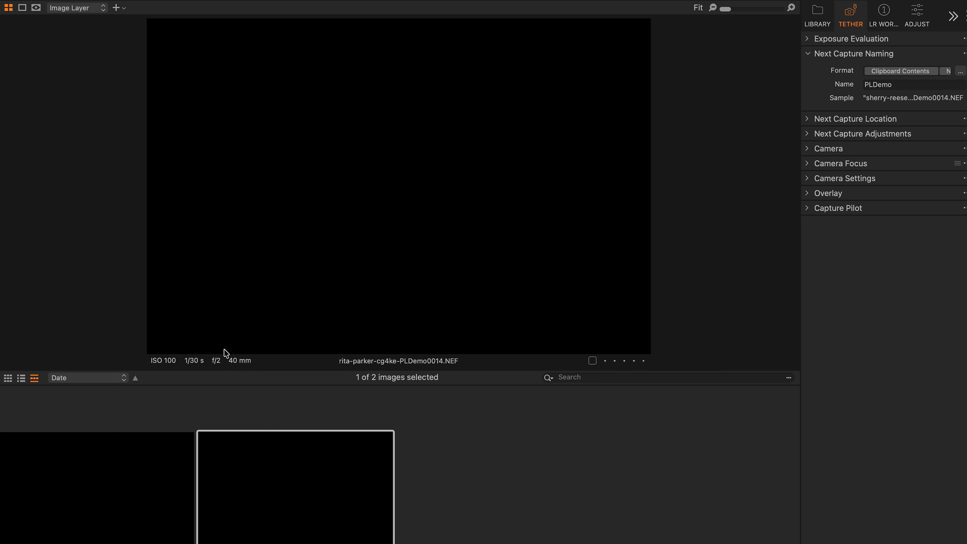
left_click(617, 378)
key("super+v")
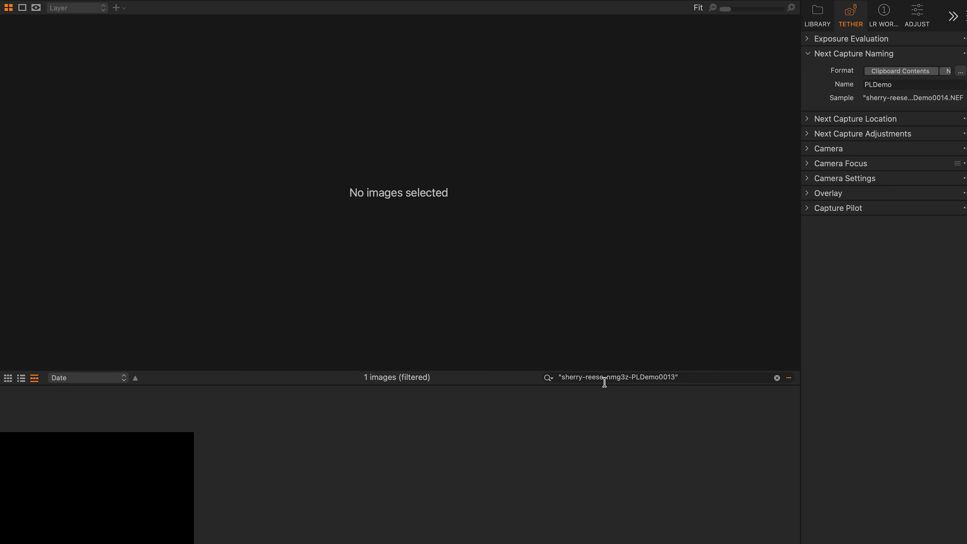
left_click(142, 530)
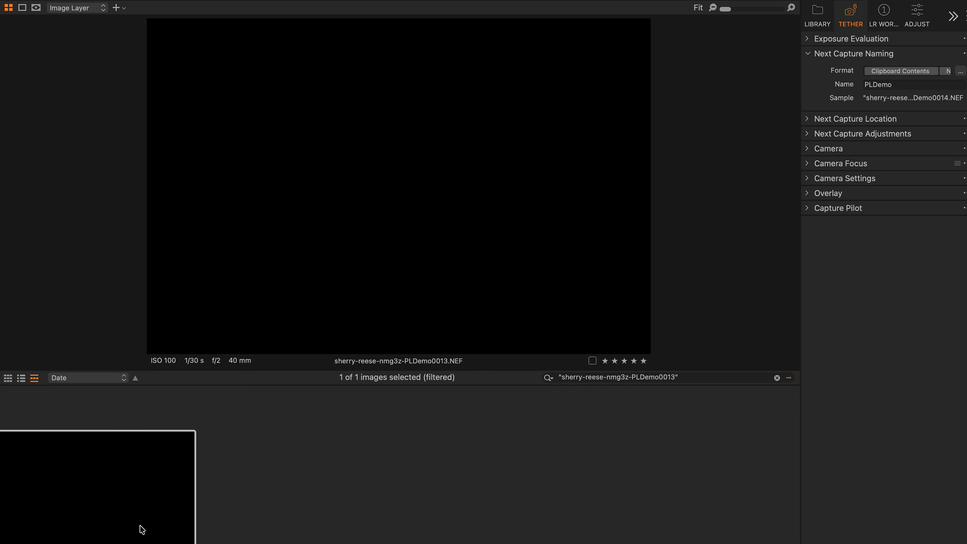
left_click(247, 488)
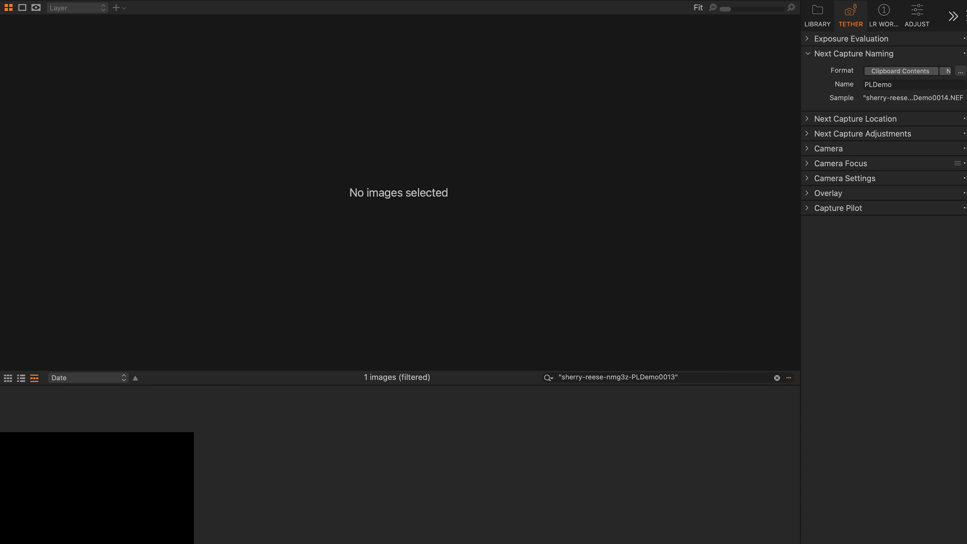
Switch to the UpLink page in Chrome and choose the Retouches folder as the upload source
key("super+Tab")
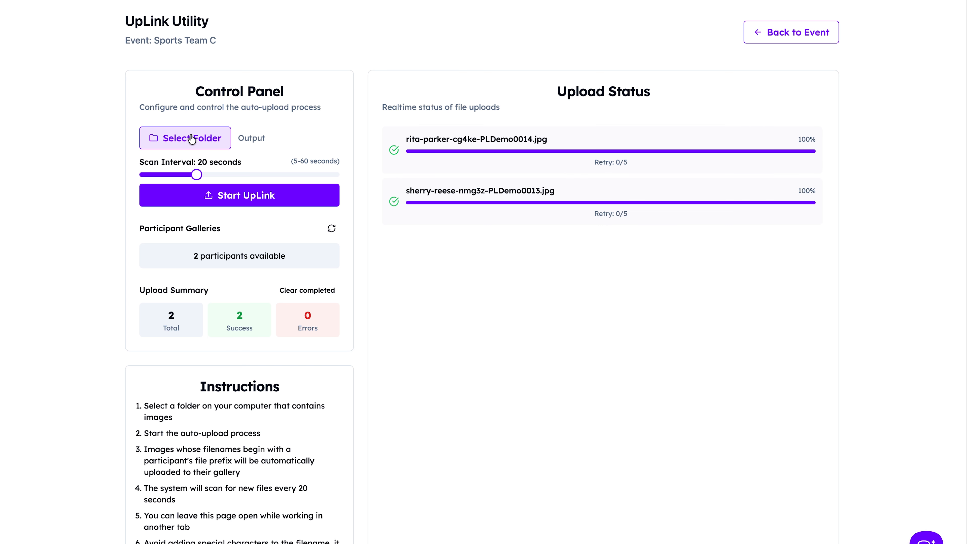
left_click(192, 139)
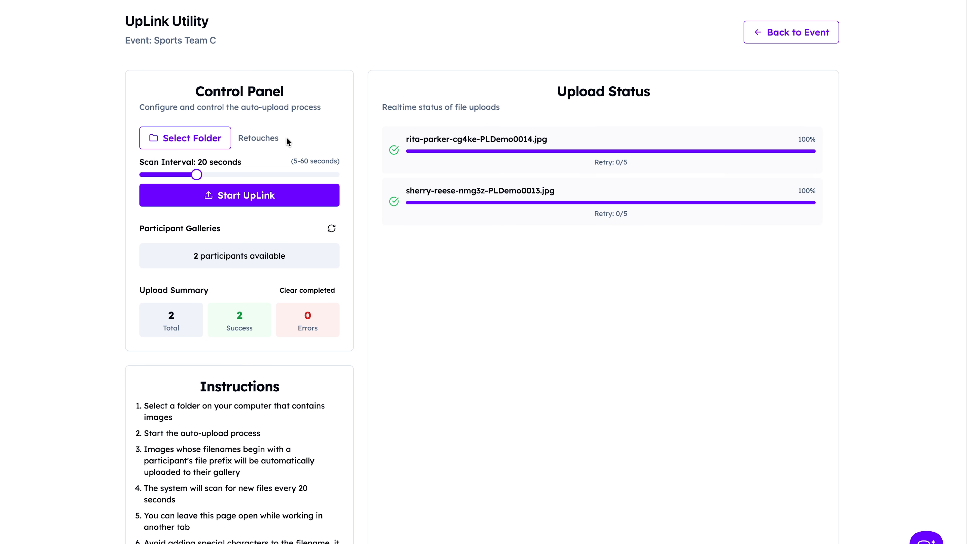
Check the full name of the retouched JPEG in Finder's Retouches folder, then start UpLink in Chrome
key("super+Tab")
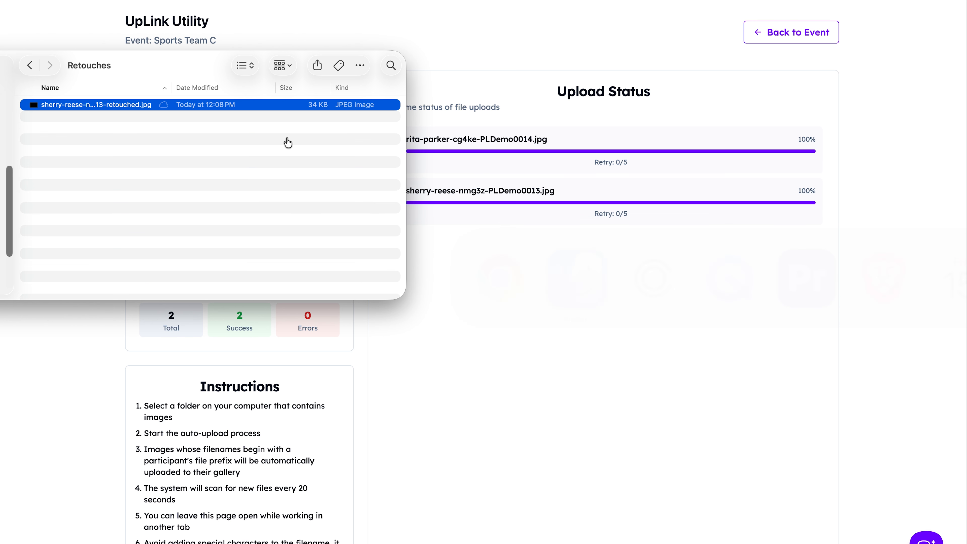
left_click(145, 106)
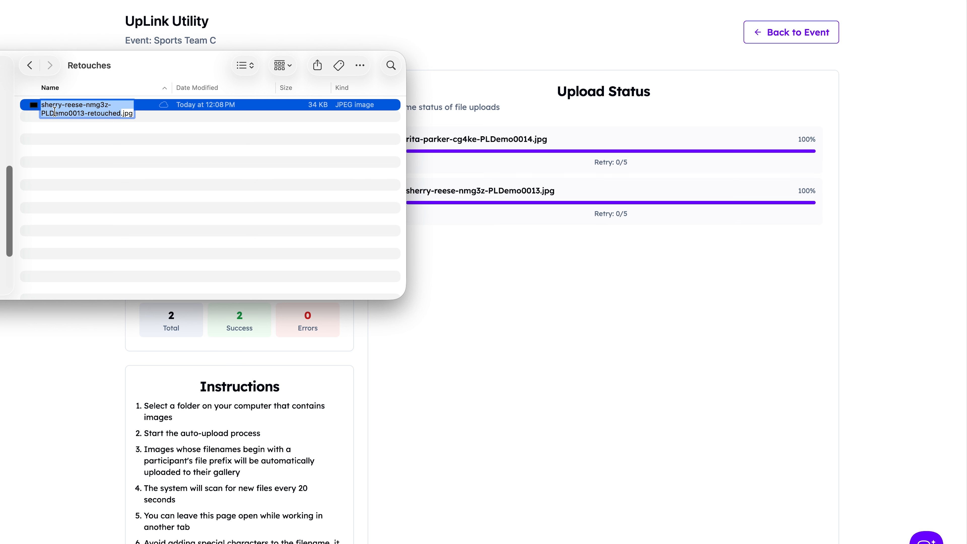
left_click(85, 112)
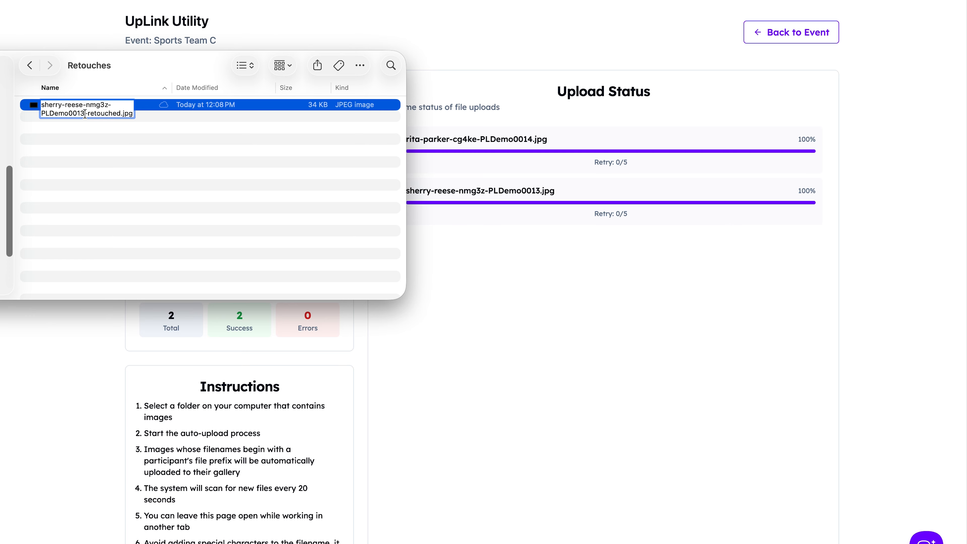
key("Return")
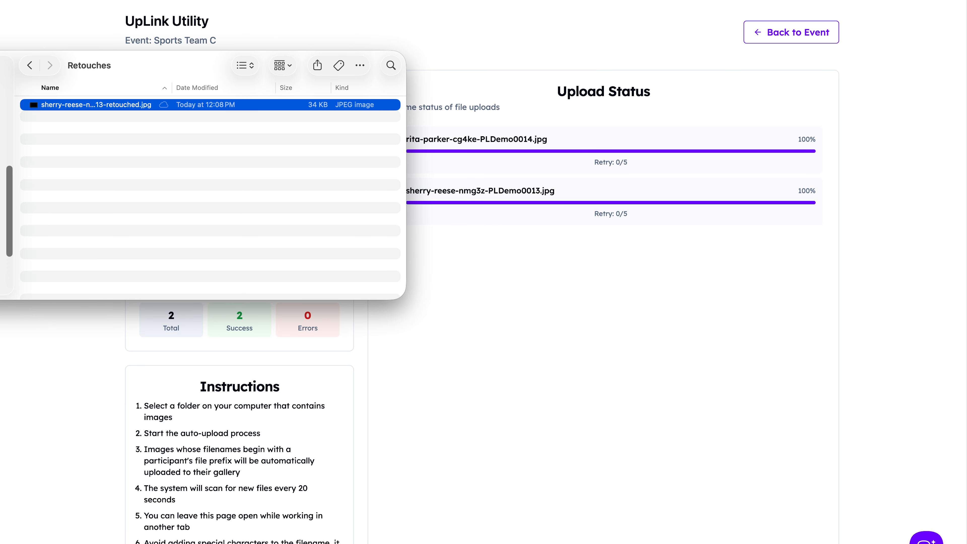
left_click(459, 319)
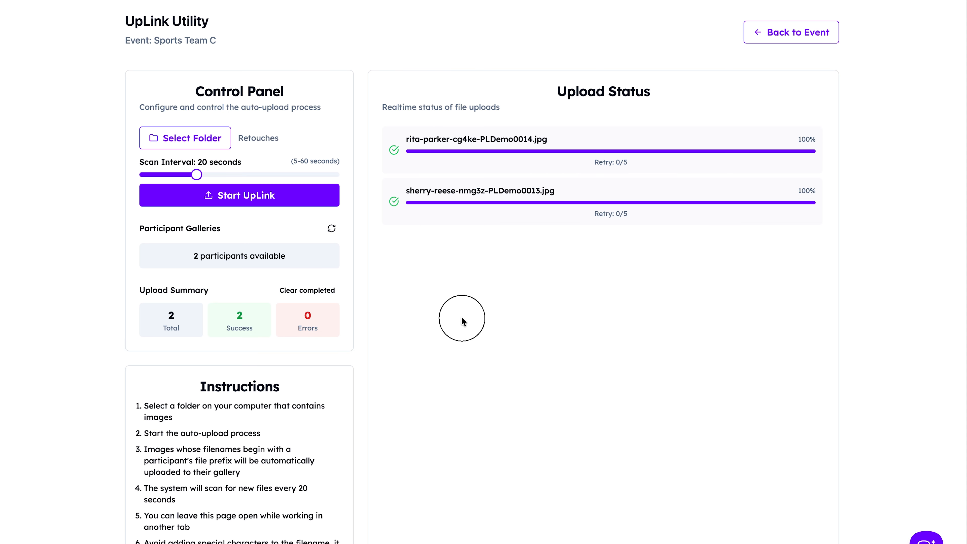
left_click(292, 202)
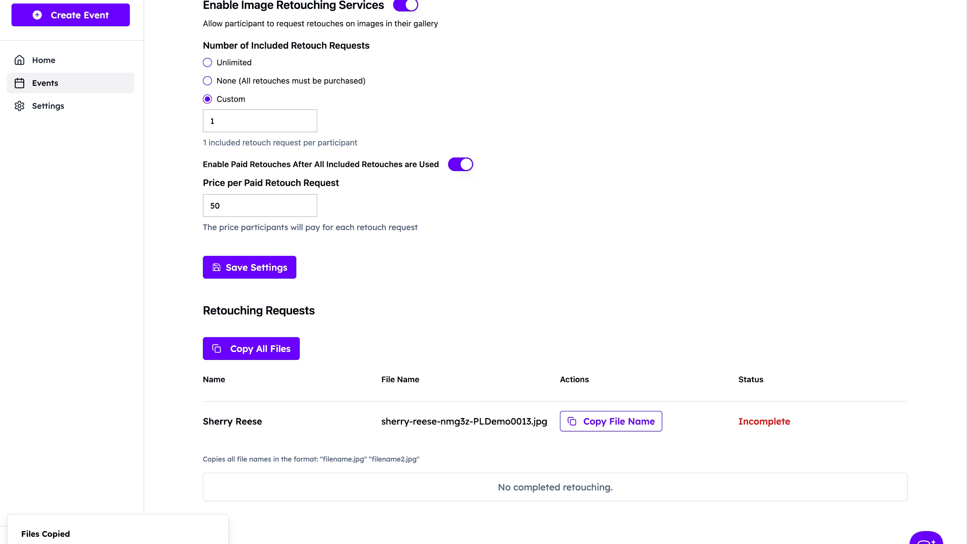
Reload the event's retouching page and check the status of the retouching request
key("super+r")
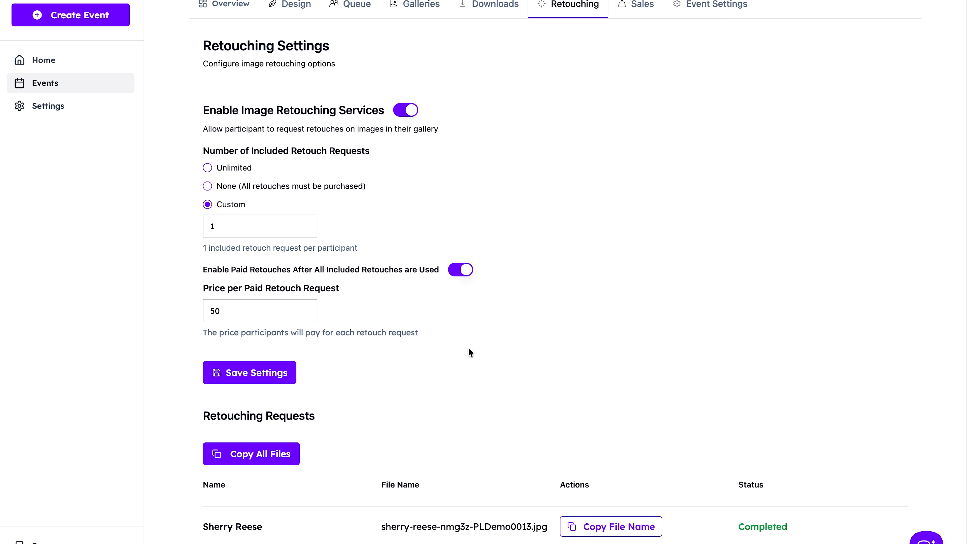
scroll(747, 467, "down", 3)
left_click_drag(729, 448, 802, 443)
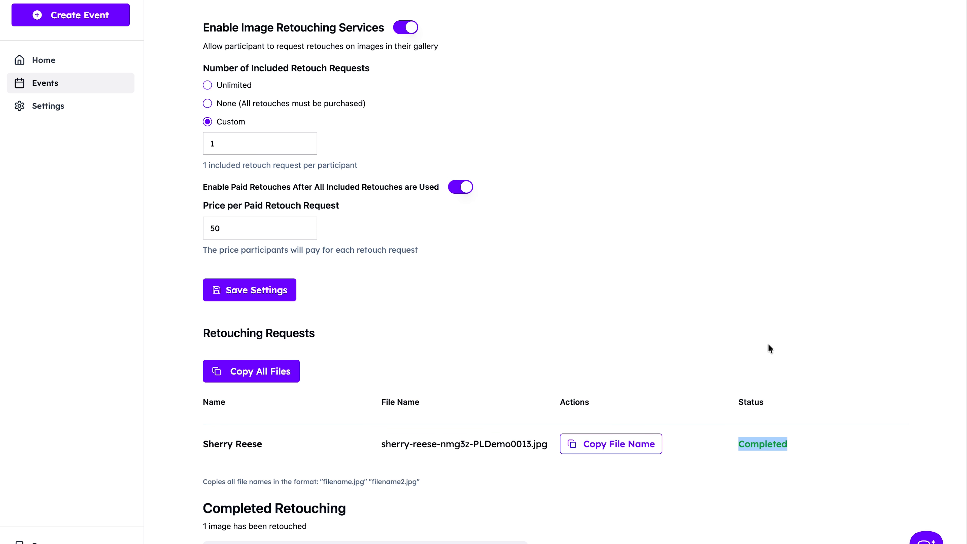
left_click(761, 340)
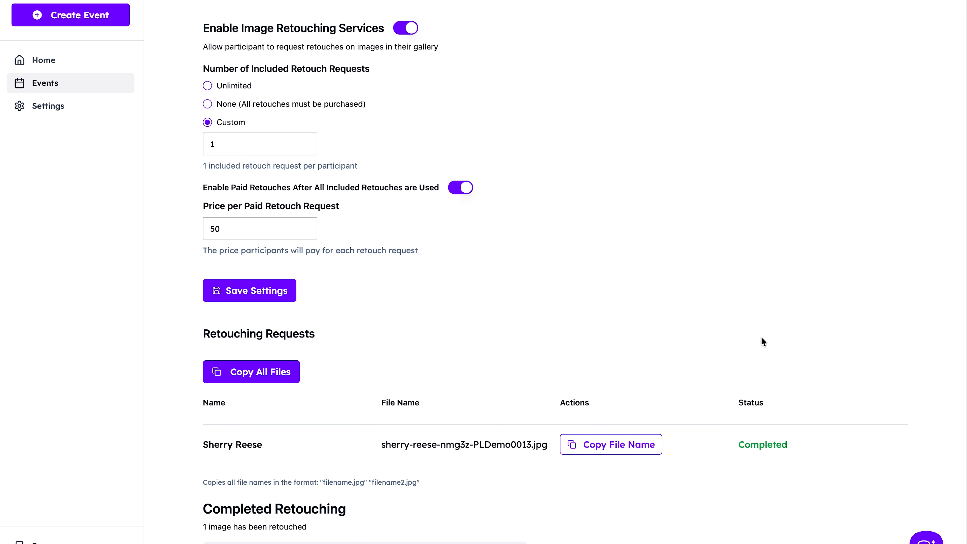
scroll(763, 341, "up", 4)
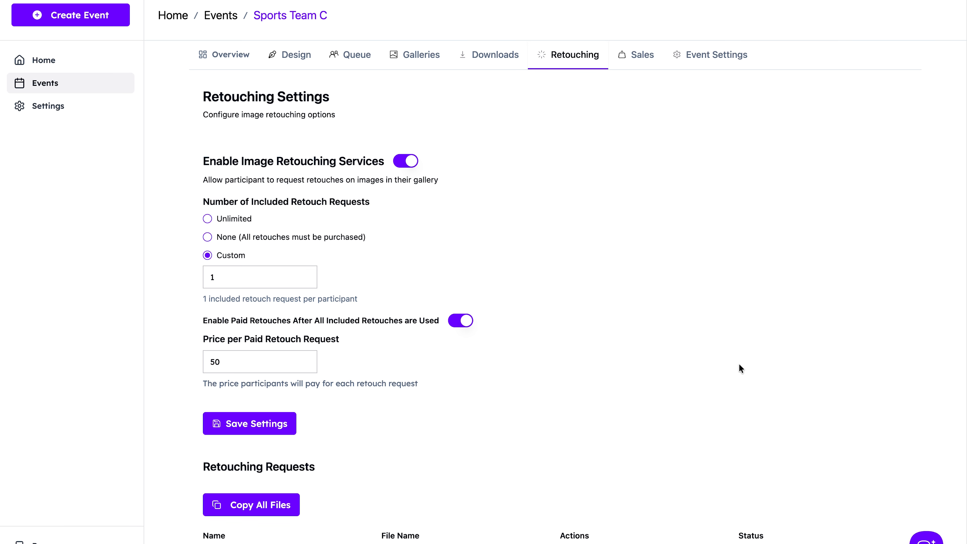
Open the event's email design, review the Post-Event Reminders template, and save its settings
left_click(300, 65)
left_click(398, 101)
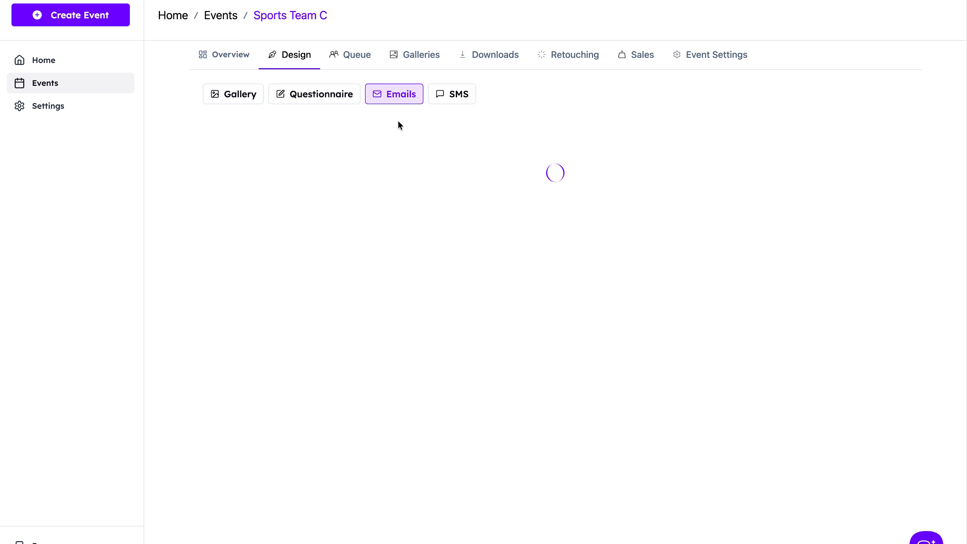
scroll(497, 304, "down", 7)
scroll(497, 304, "down", 15)
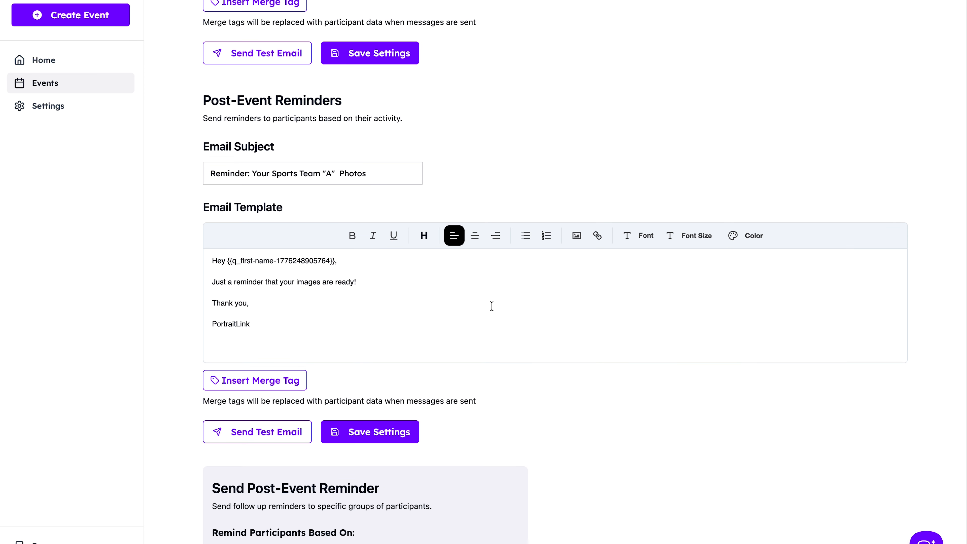
left_click_drag(204, 101, 352, 103)
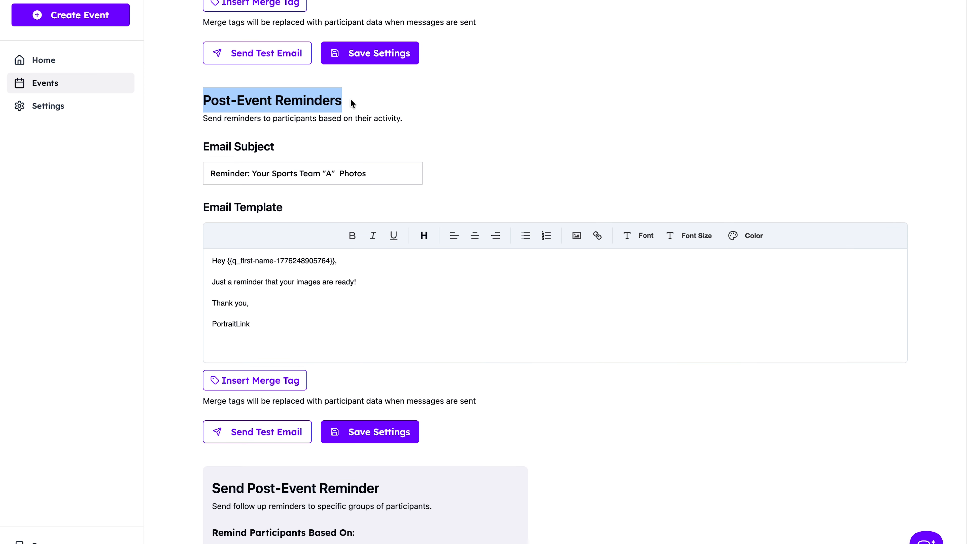
left_click(503, 118)
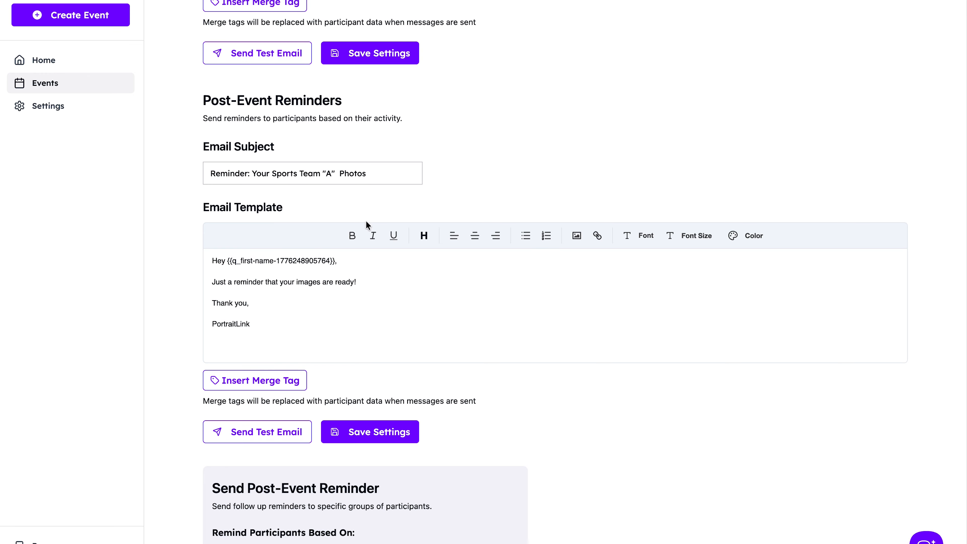
left_click_drag(263, 346, 202, 263)
left_click(290, 301)
left_click(391, 428)
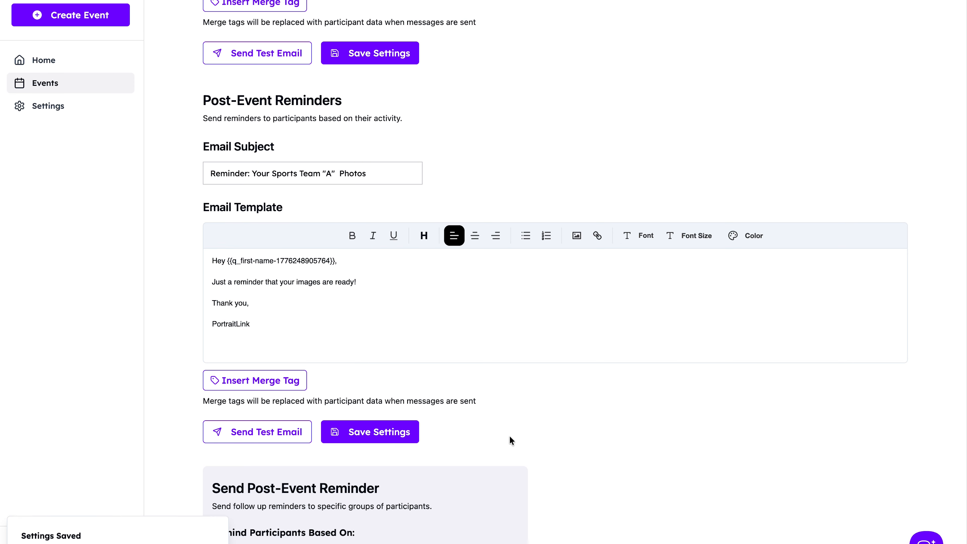
Set the post-event reminder criterion to New Retouched Images Uploaded and search for matching participants
scroll(509, 435, "down", 2)
left_click(456, 478)
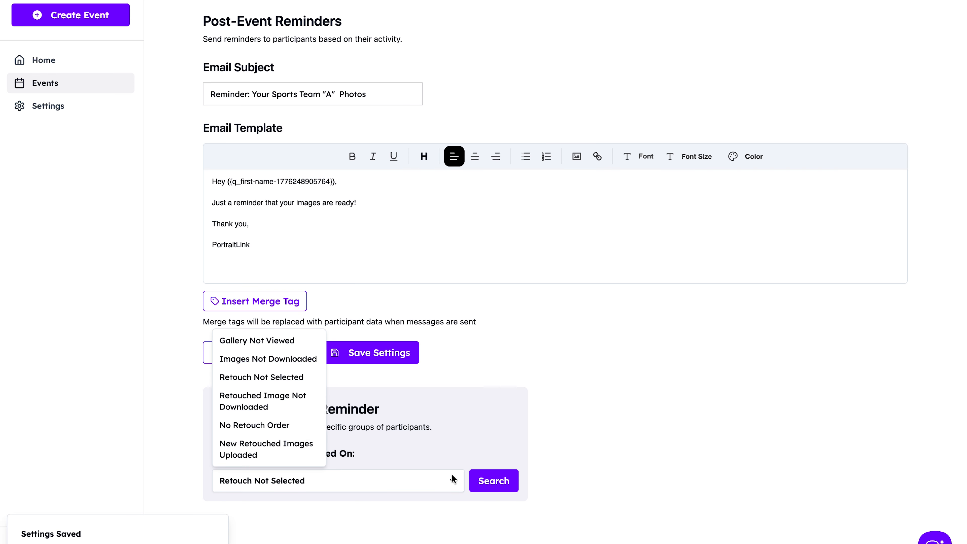
left_click(296, 458)
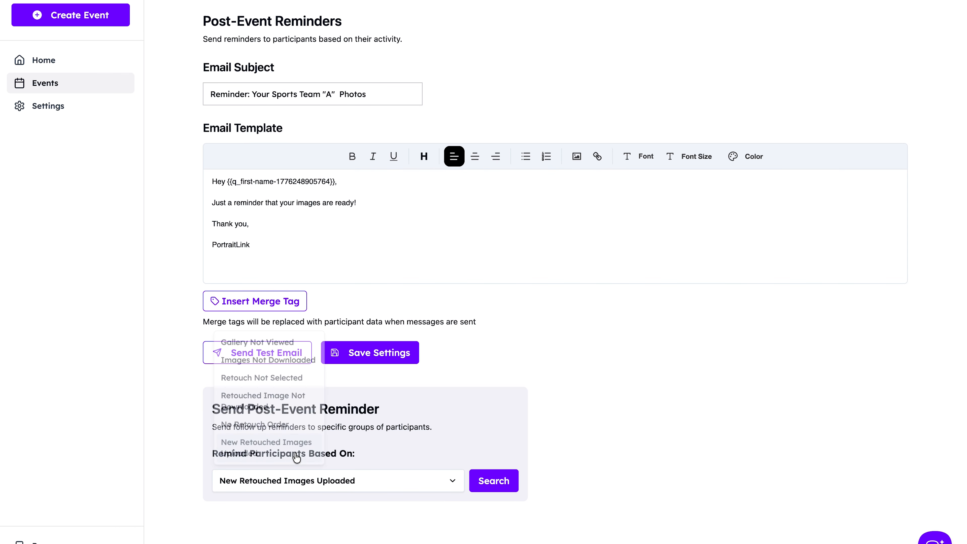
left_click(485, 480)
left_click_drag(418, 520, 310, 516)
left_click(312, 518)
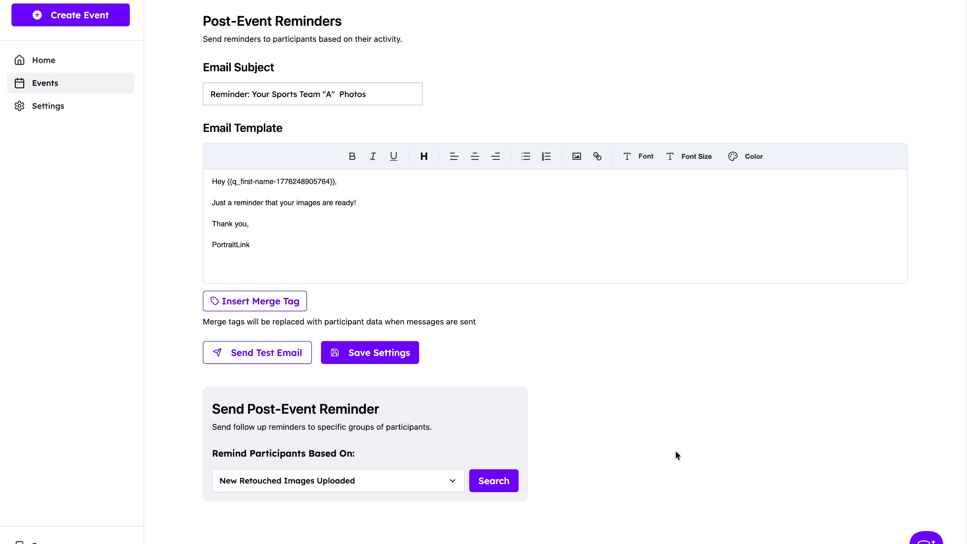
View the Sports Team C event overview and return to the list of all events
scroll(674, 450, "up", 10)
scroll(430, 341, "up", 10)
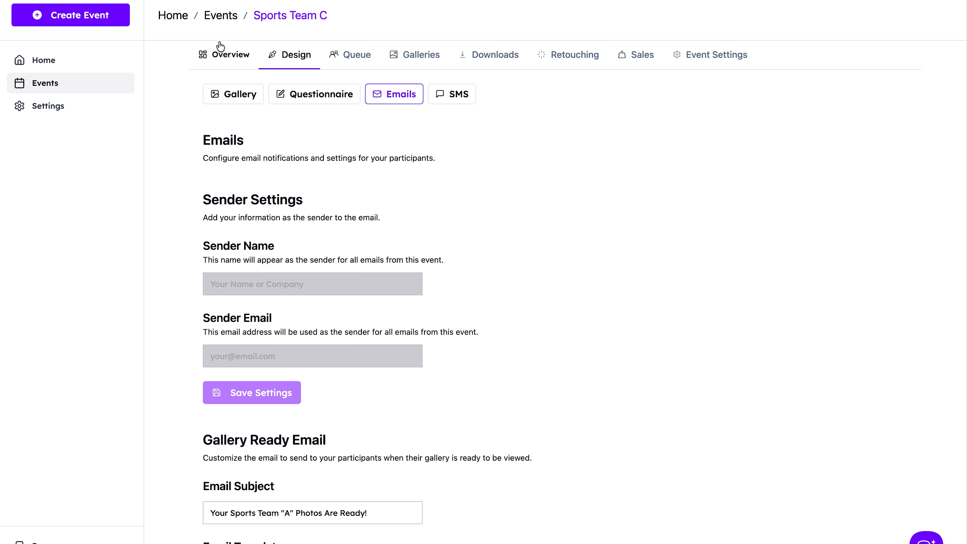
left_click(226, 56)
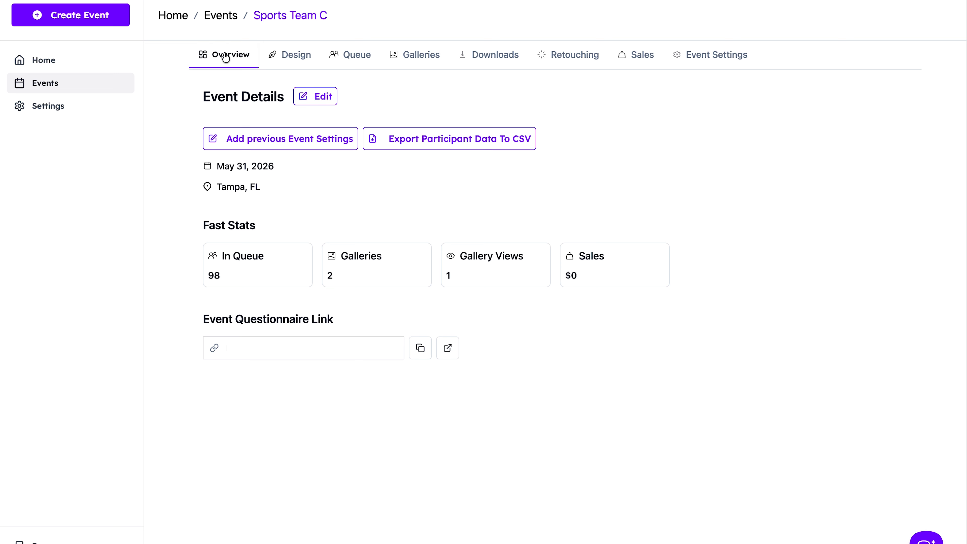
left_click(226, 20)
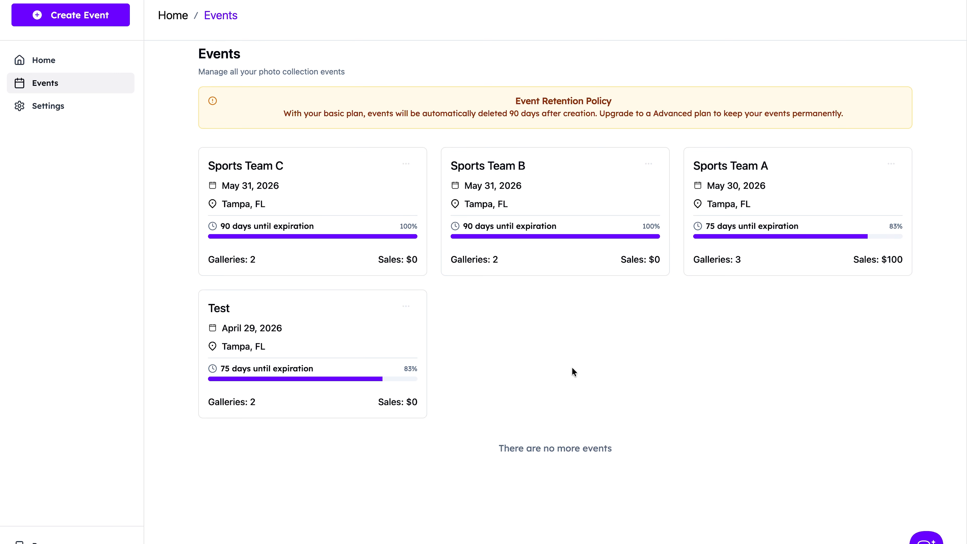